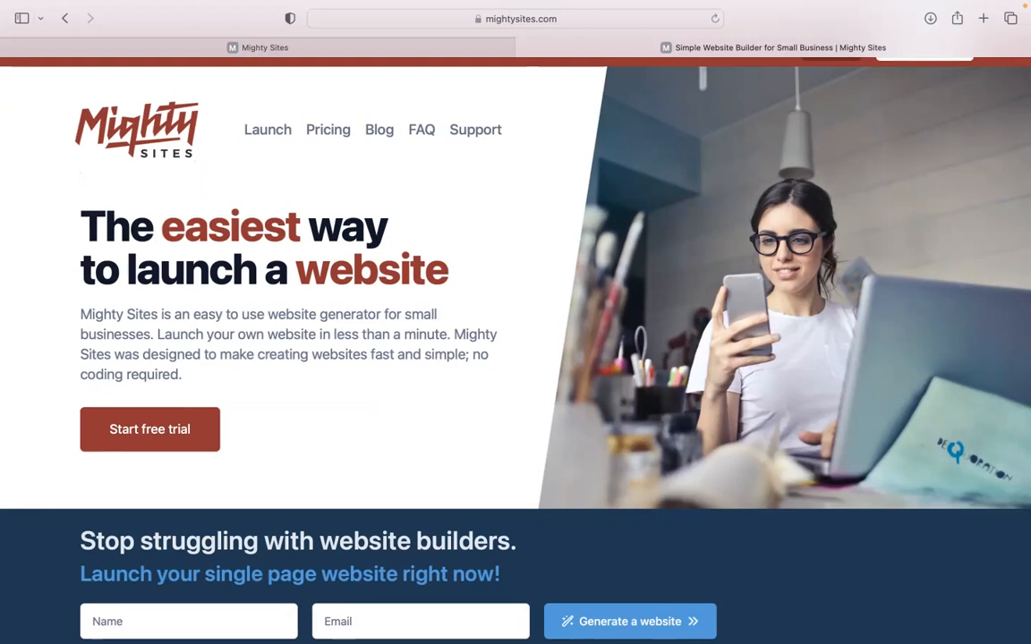
Scroll through the mightysites.com homepage, then switch to the builder's 'Let's build another site!' page.
scroll(516, 349, "down", 2)
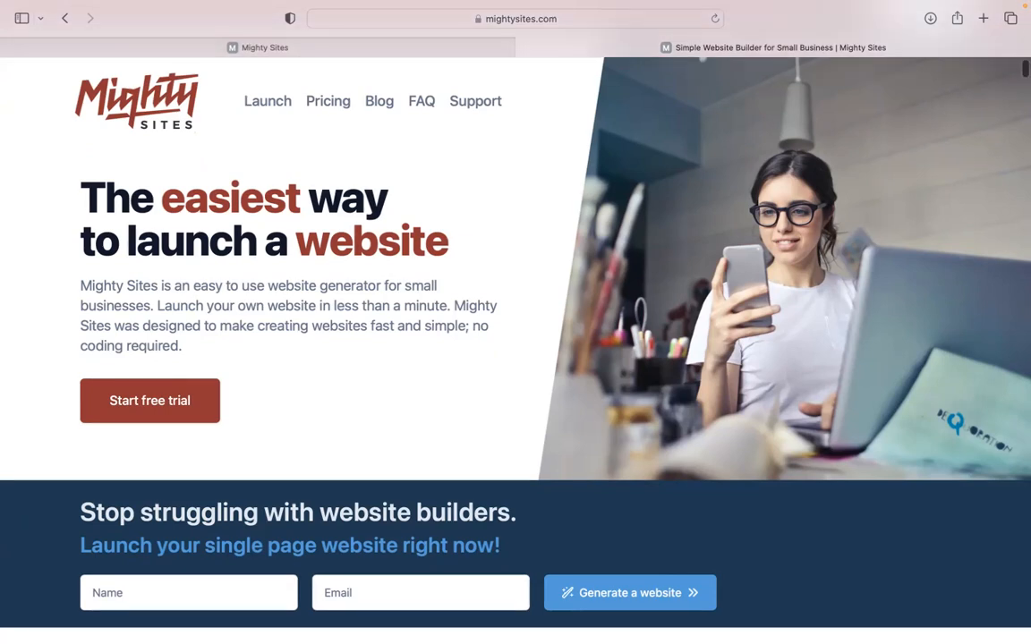
scroll(516, 349, "down", 3)
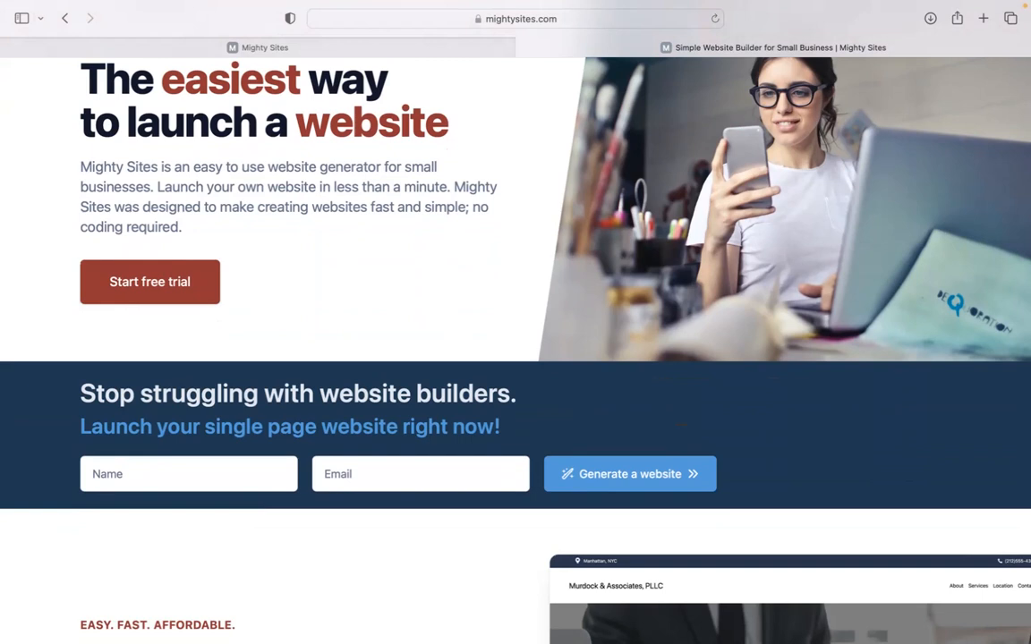
scroll(516, 349, "down", 3)
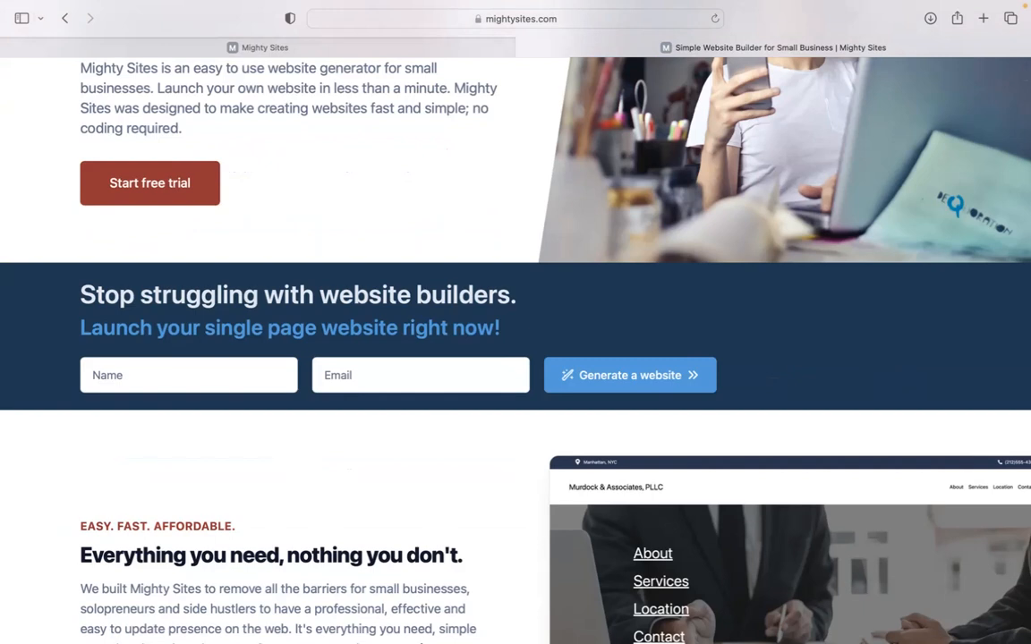
scroll(516, 349, "down", 4)
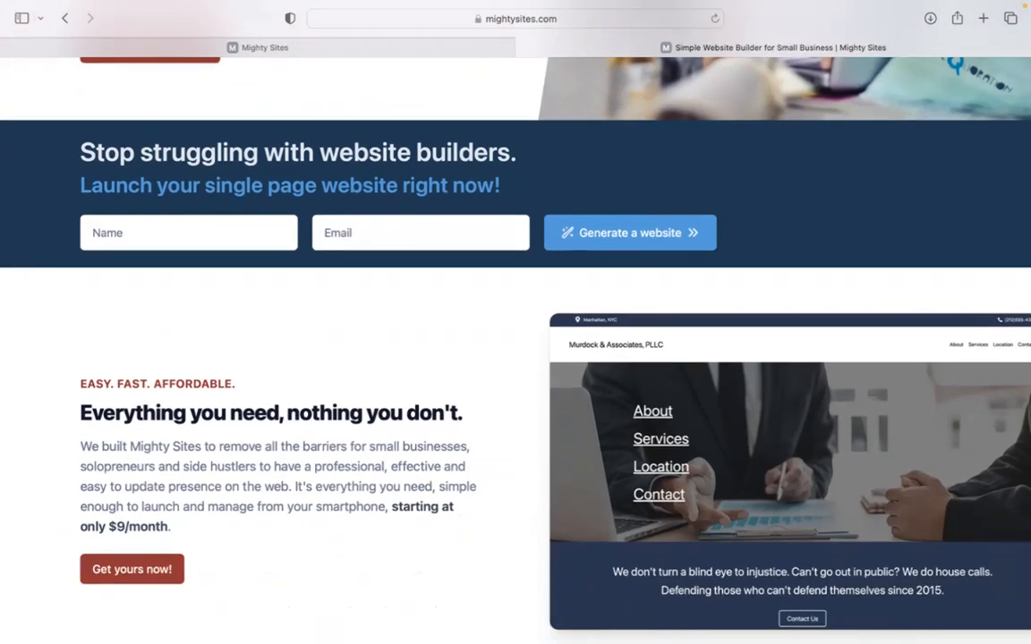
scroll(516, 349, "down", 1)
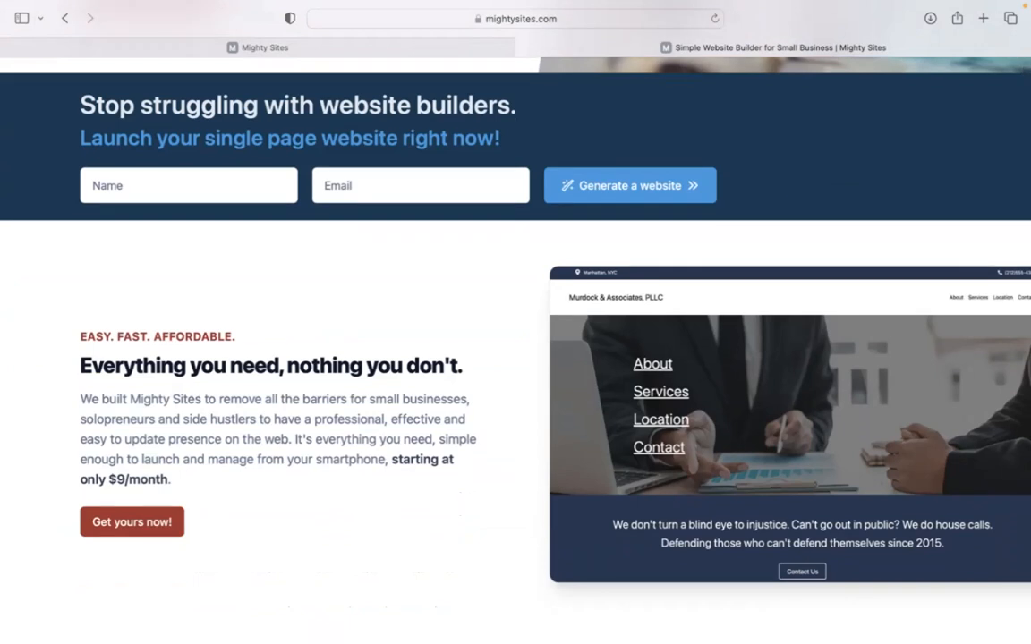
scroll(515, 349, "down", 6)
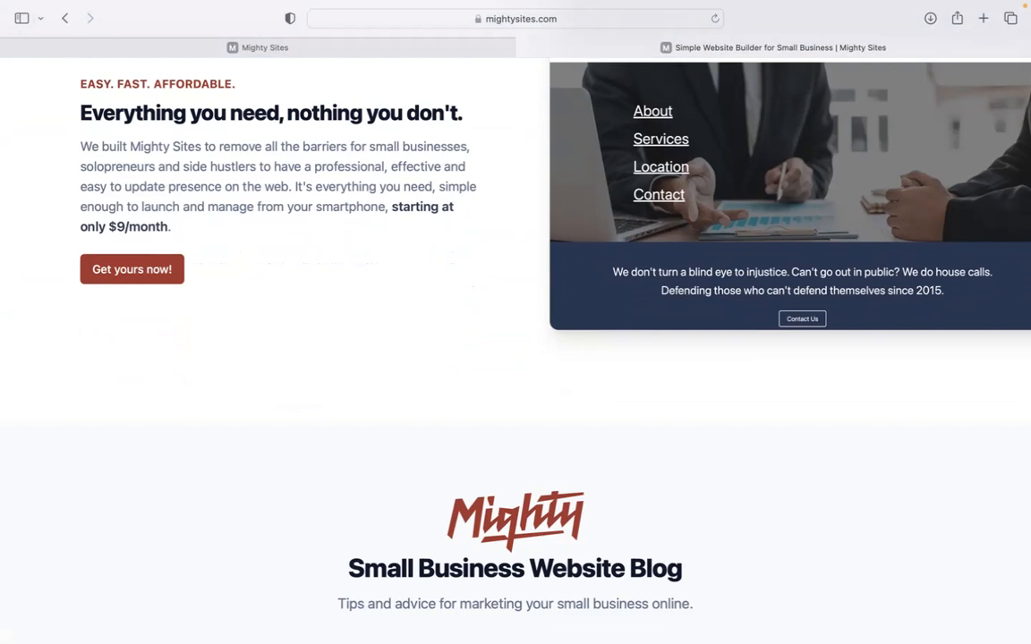
scroll(516, 349, "down", 4)
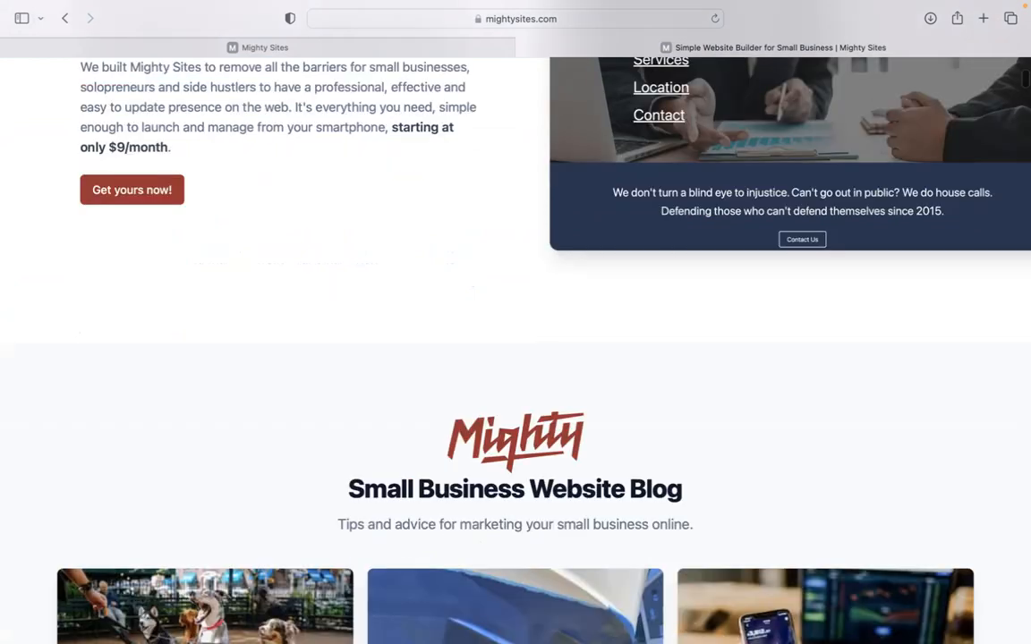
scroll(516, 349, "down", 3)
scroll(516, 349, "down", 5)
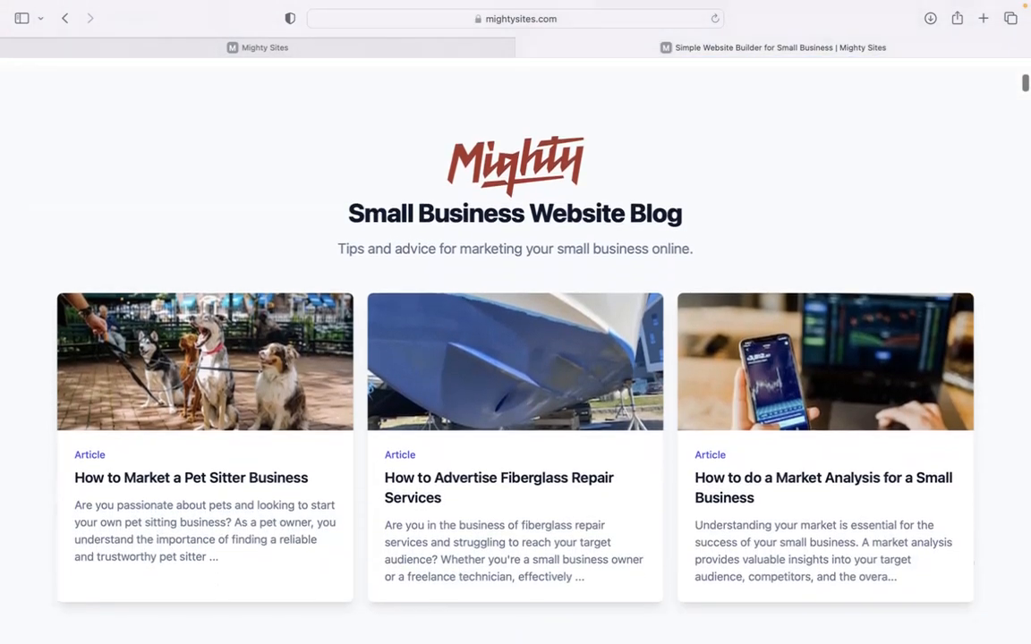
scroll(515, 349, "down", 4)
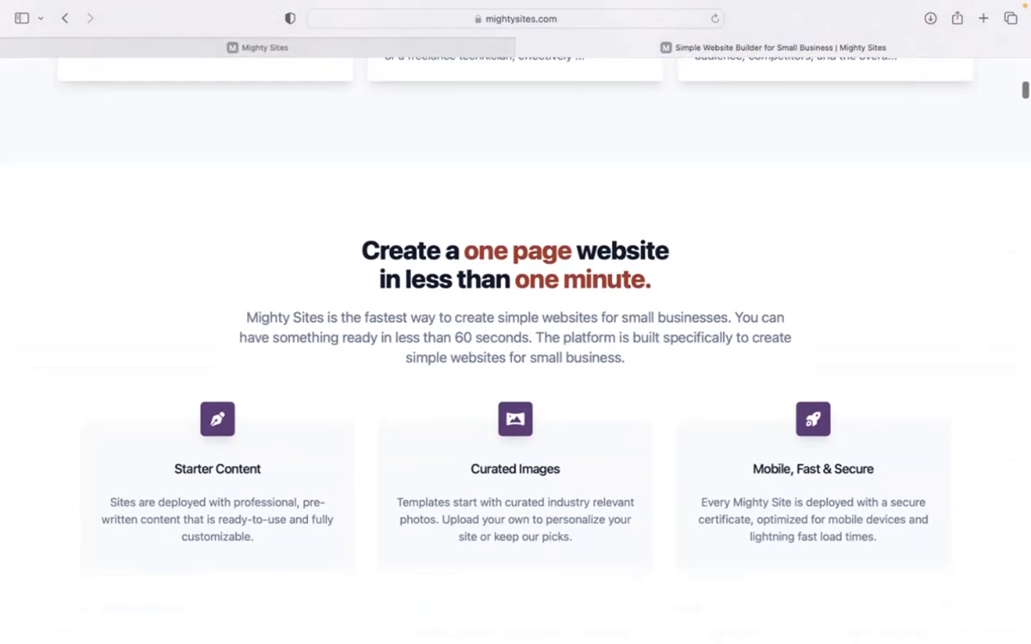
left_click(331, 50)
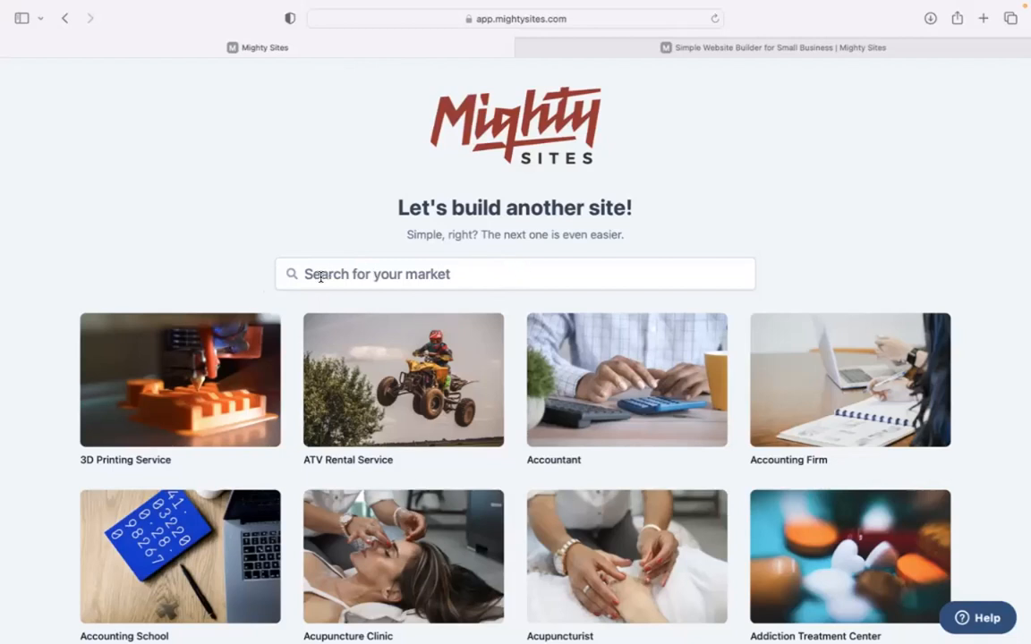
Search the markets for 'water' and pick Water Cooler Supplier.
scroll(274, 207, "down", 6)
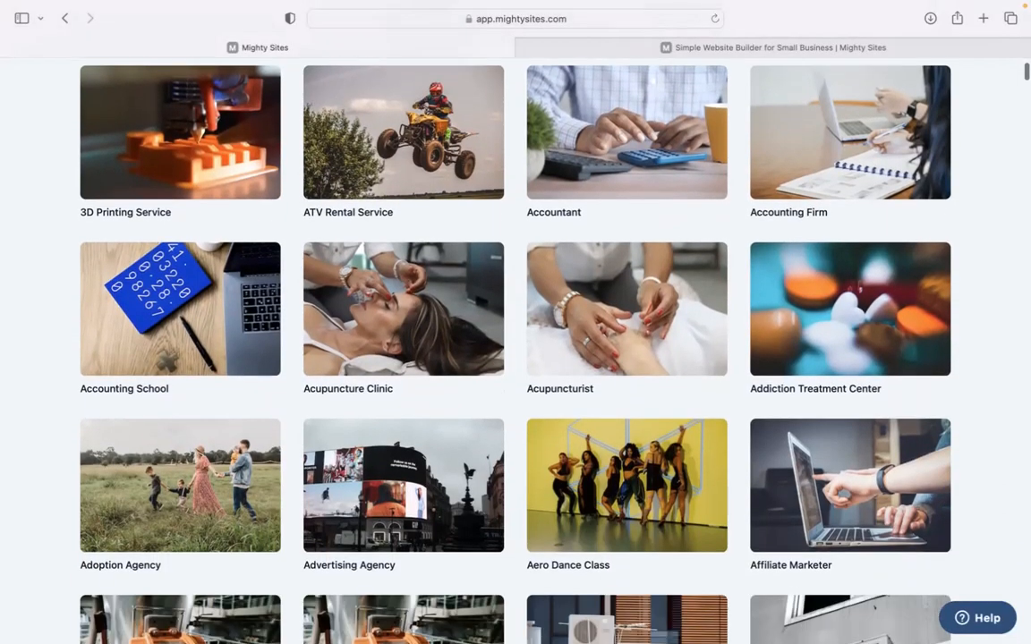
scroll(515, 349, "down", 5)
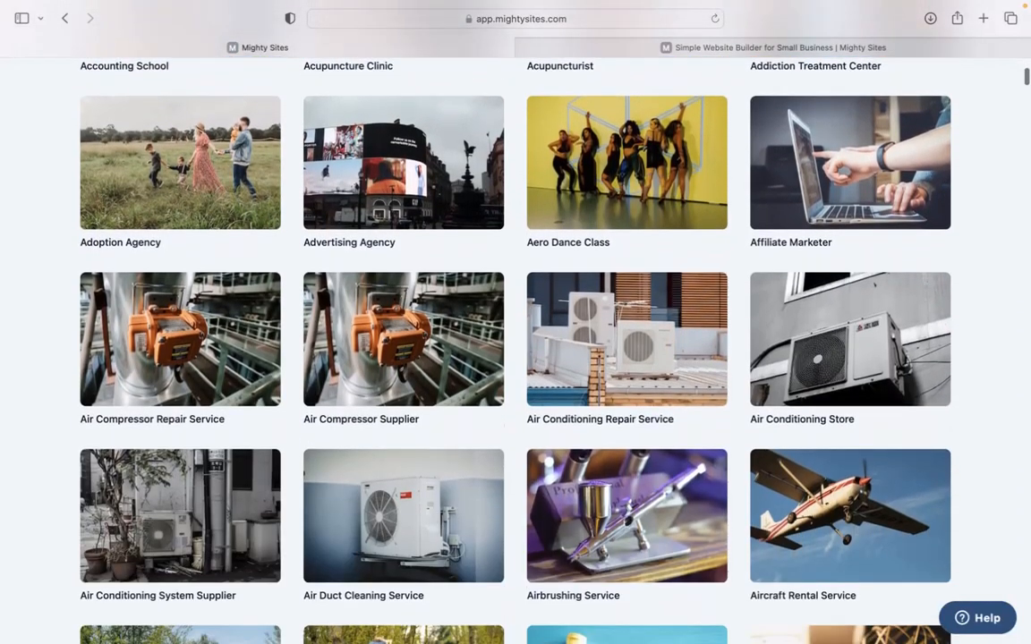
scroll(308, 207, "up", 11)
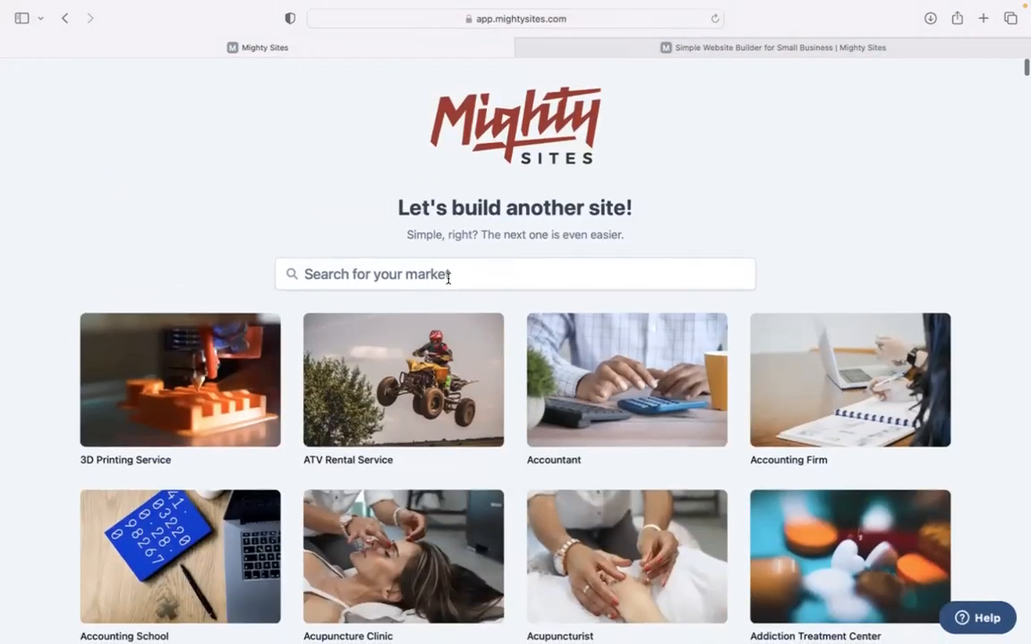
left_click(448, 278)
type("water")
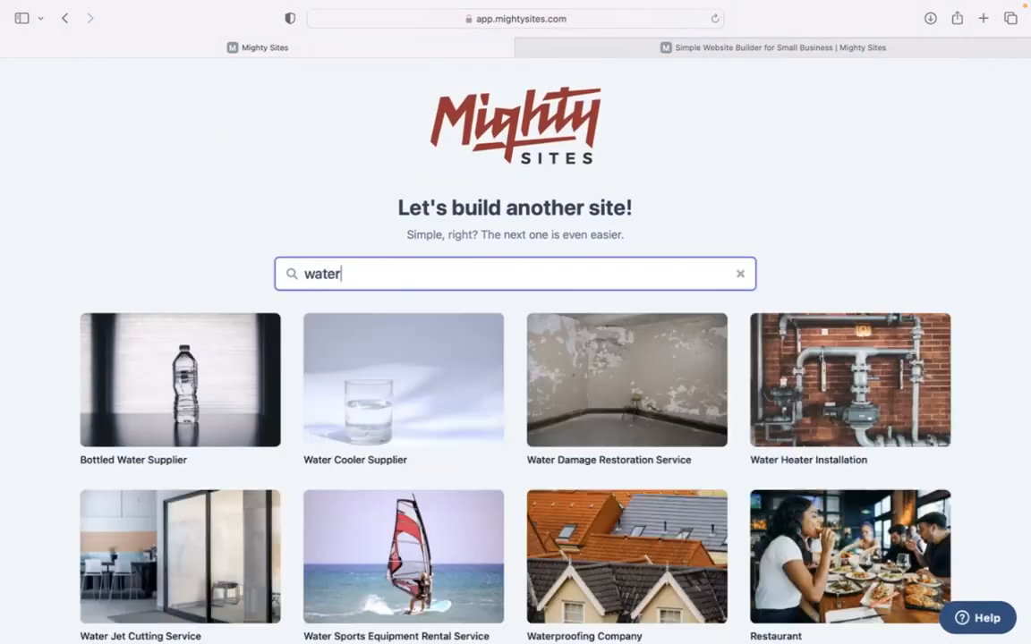
left_click(367, 361)
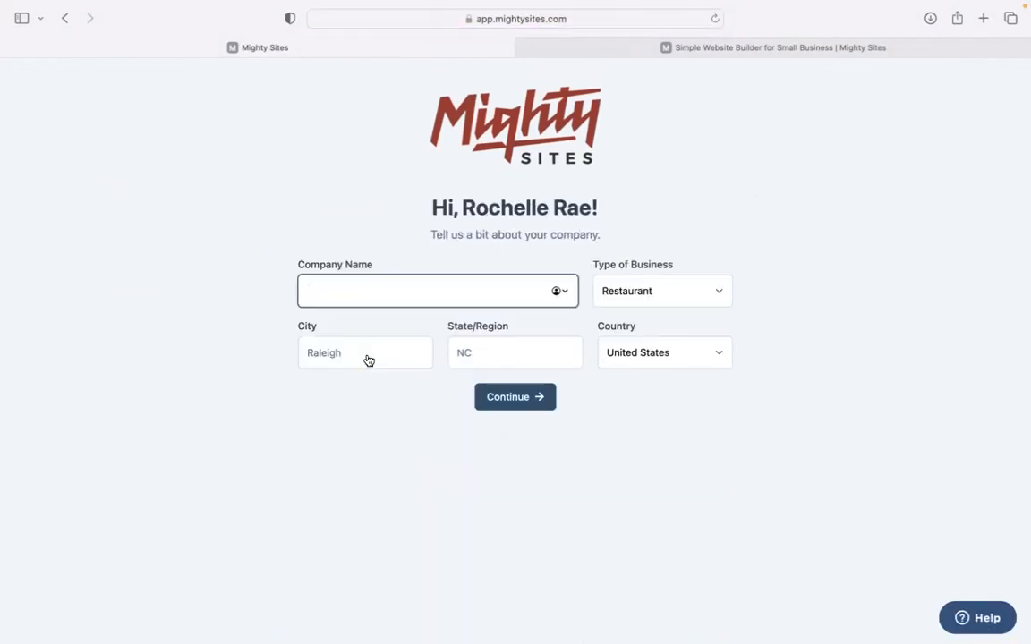
Enter company name 'Purely Hydrated Water Coolers', city Denver and state Colorado.
type("Purely Hydrated Water Coolers")
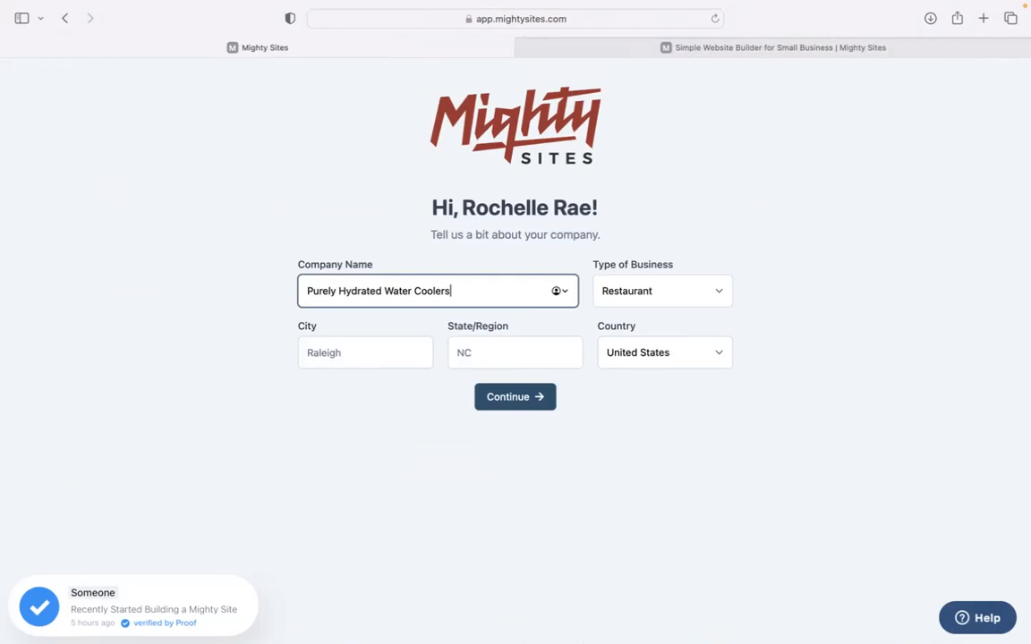
left_click(349, 358)
type("S")
key("BackSpace")
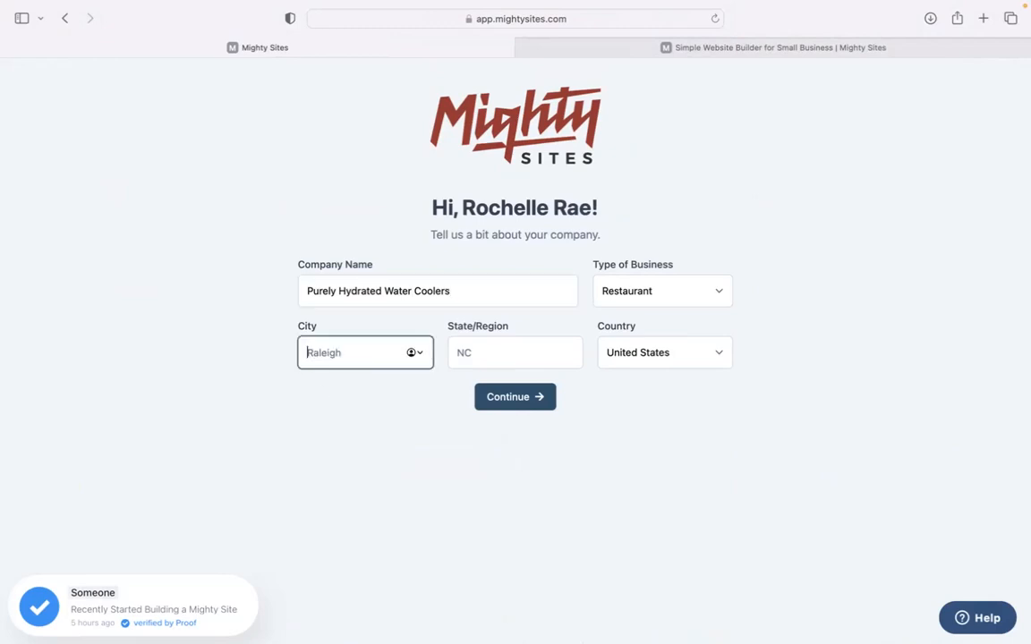
type("Denver")
left_click(463, 353)
type("Colorado")
Set the business type to Service and generate the site.
left_click(637, 299)
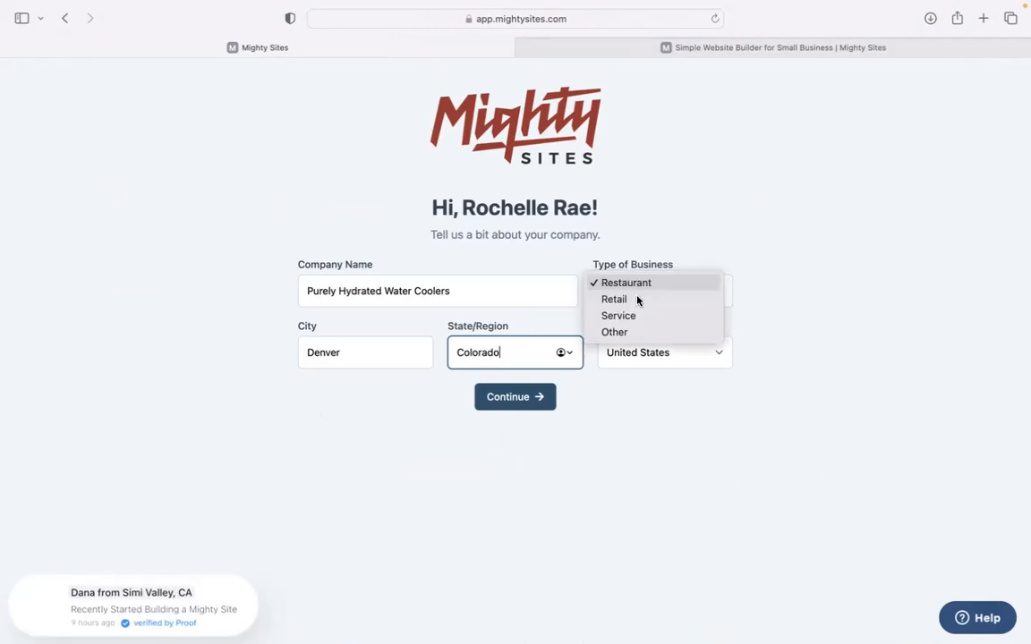
left_click(646, 320)
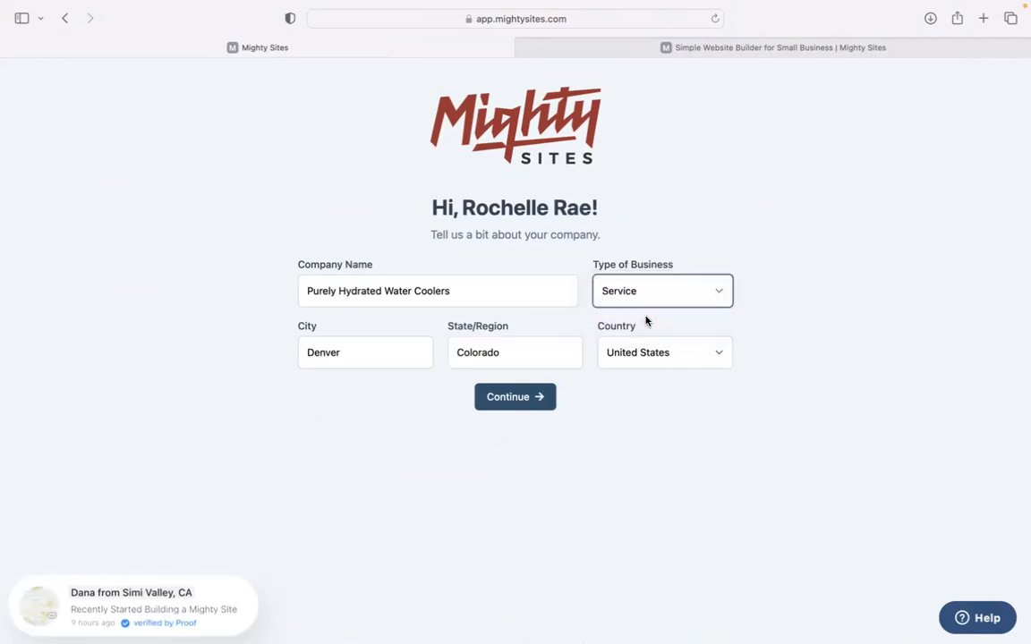
left_click(537, 407)
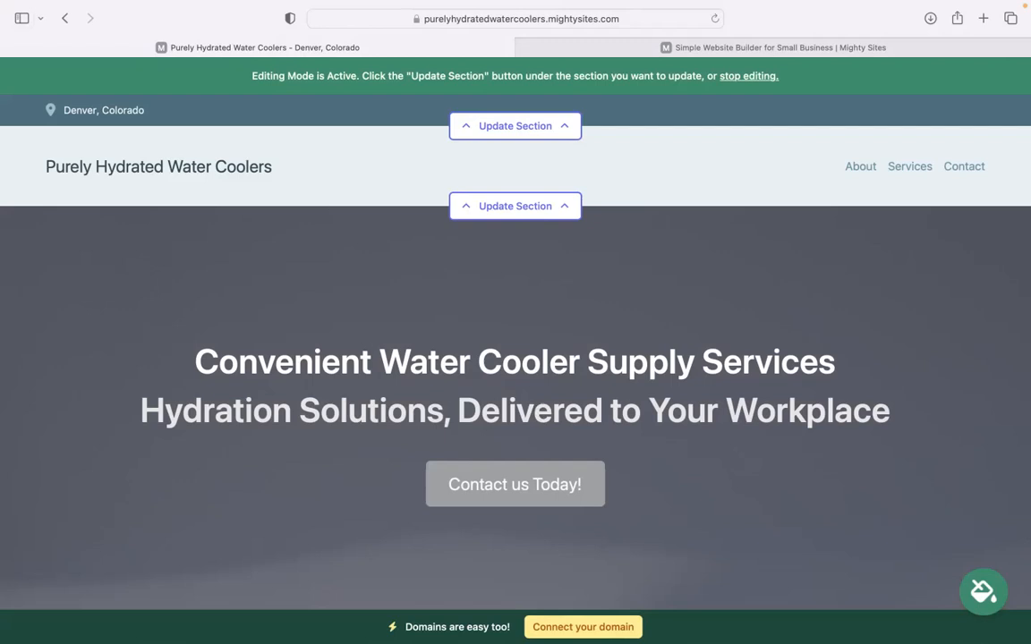
scroll(516, 358, "down", 2)
scroll(515, 358, "up", 2)
scroll(515, 358, "down", 3)
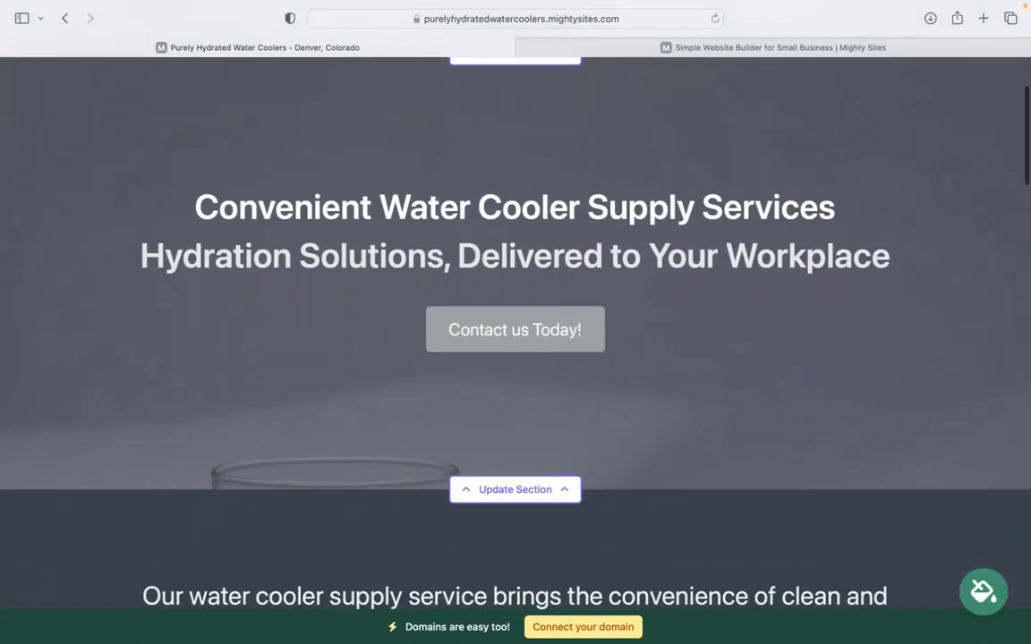
scroll(516, 358, "down", 10)
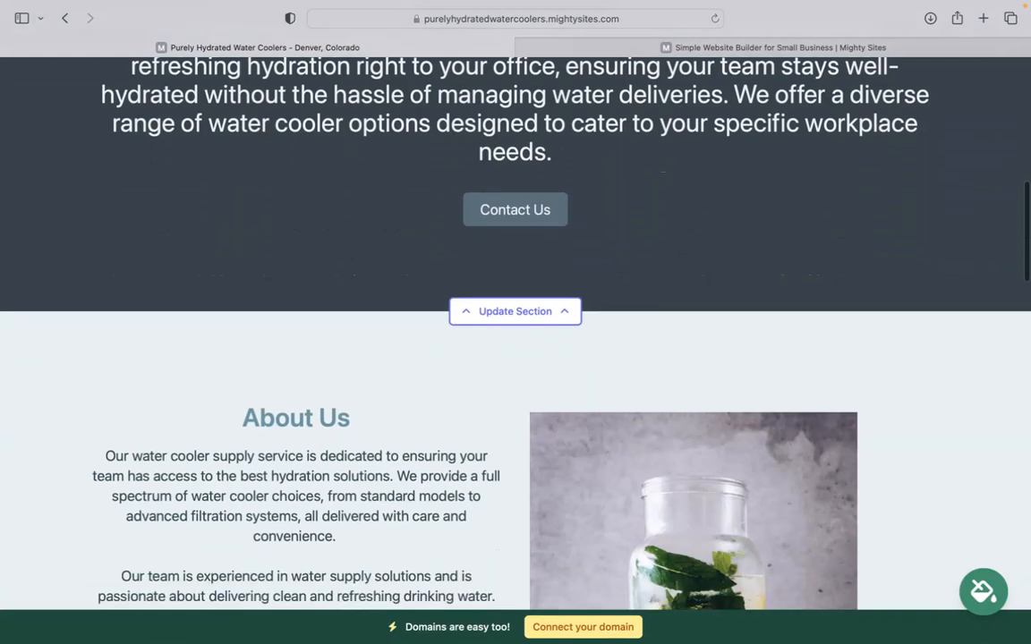
scroll(504, 165, "down", 7)
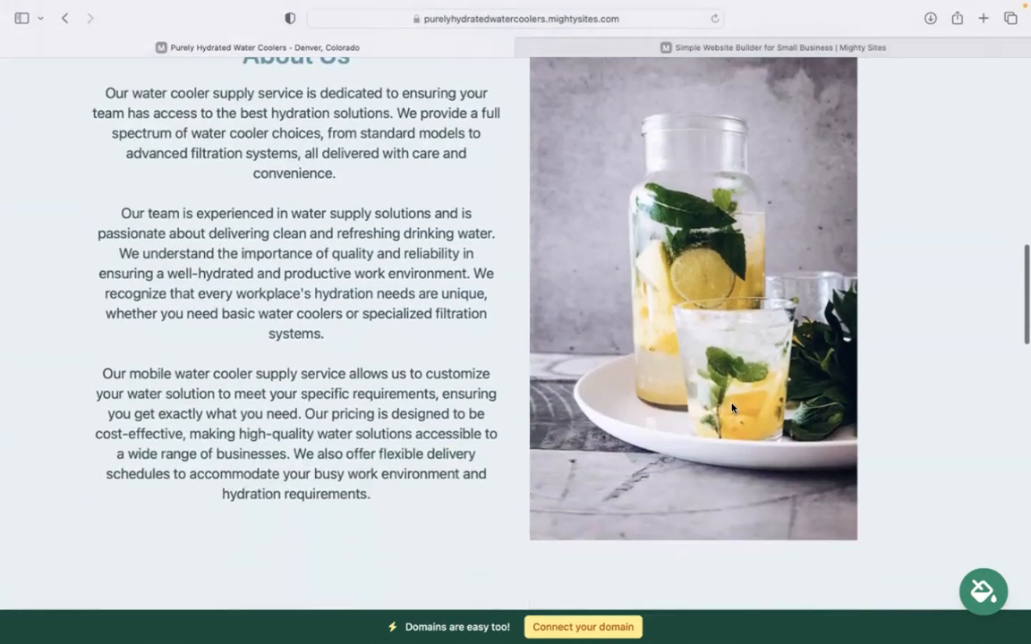
scroll(498, 277, "down", 8)
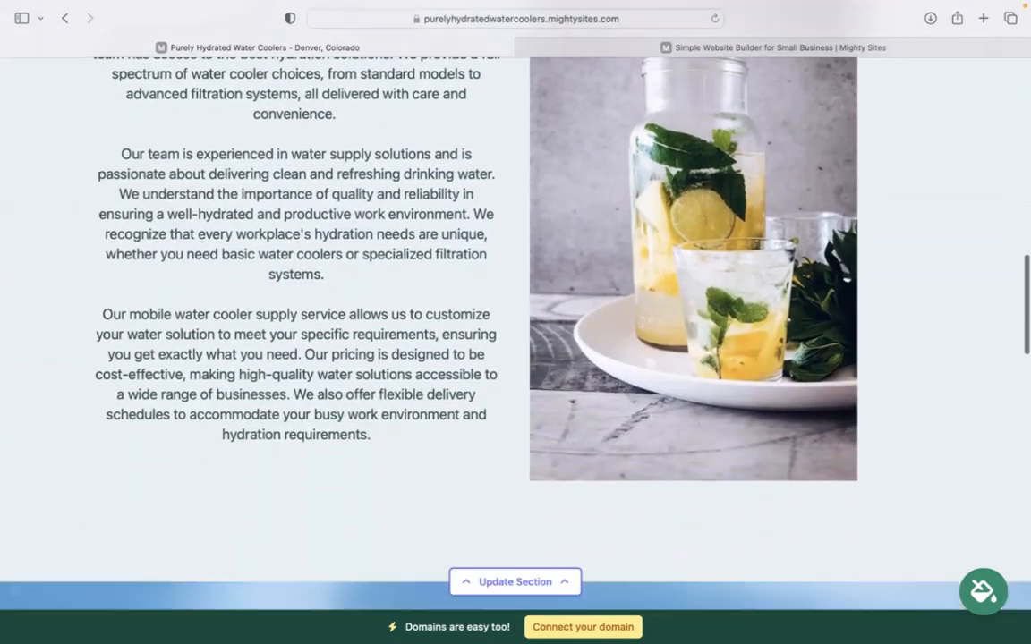
scroll(516, 358, "down", 4)
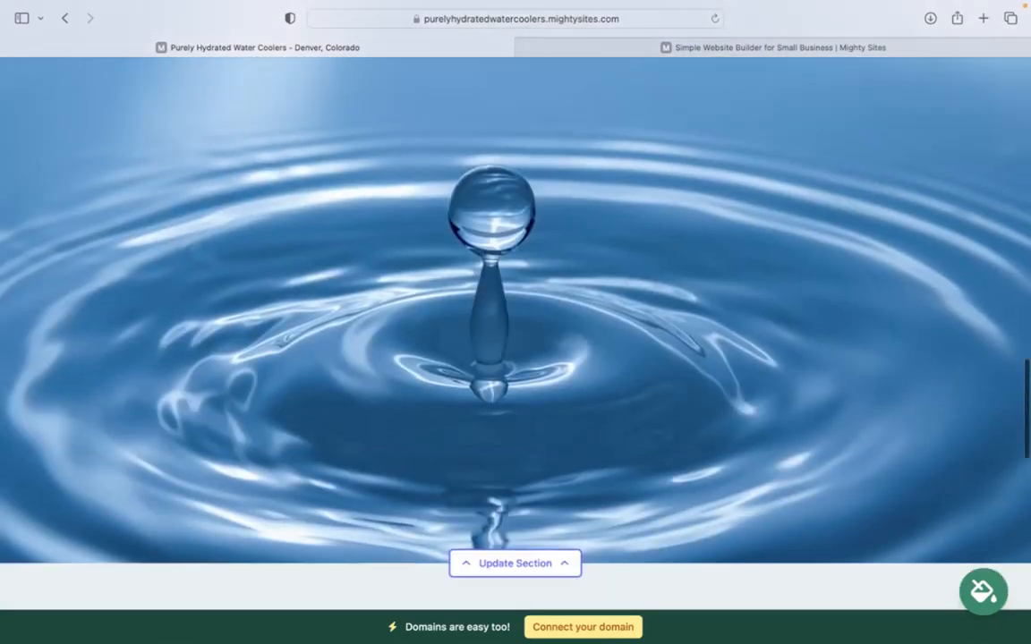
scroll(516, 322, "down", 9)
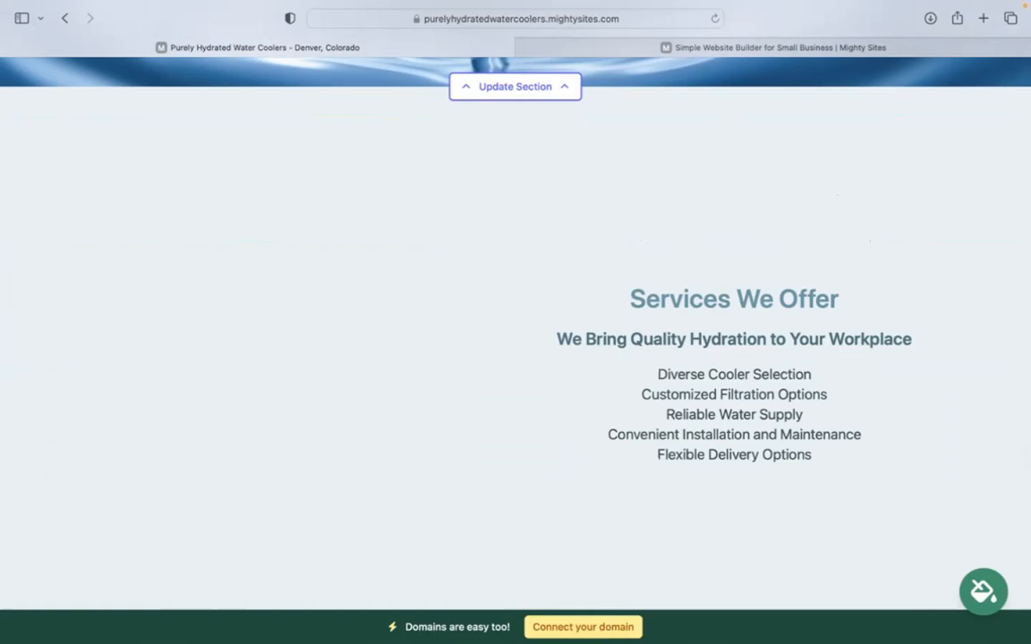
scroll(516, 322, "down", 1)
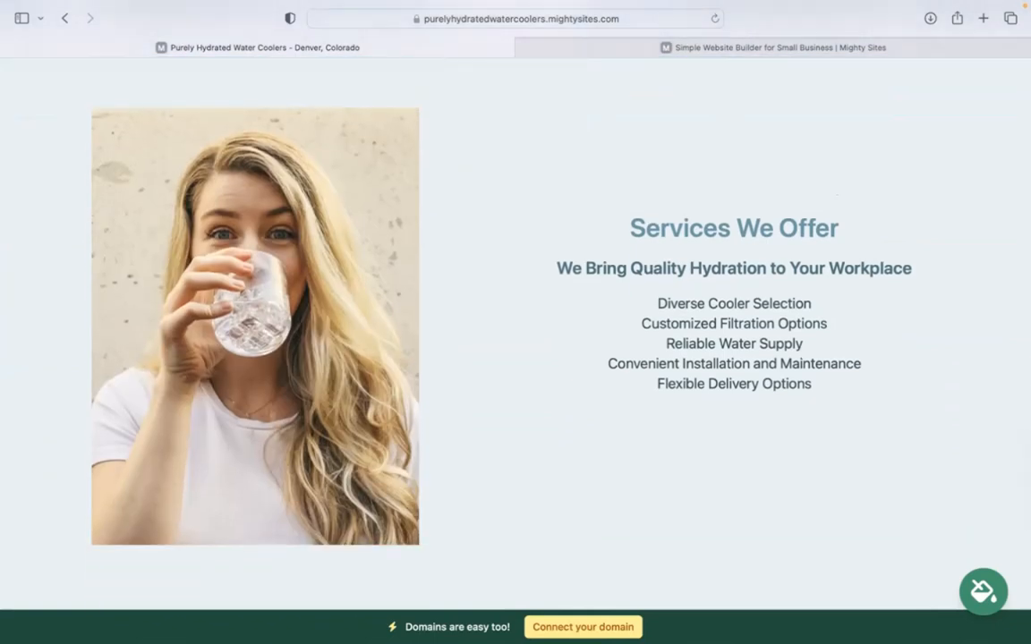
left_click_drag(617, 192, 653, 295)
left_click(589, 372)
scroll(589, 372, "down", 5)
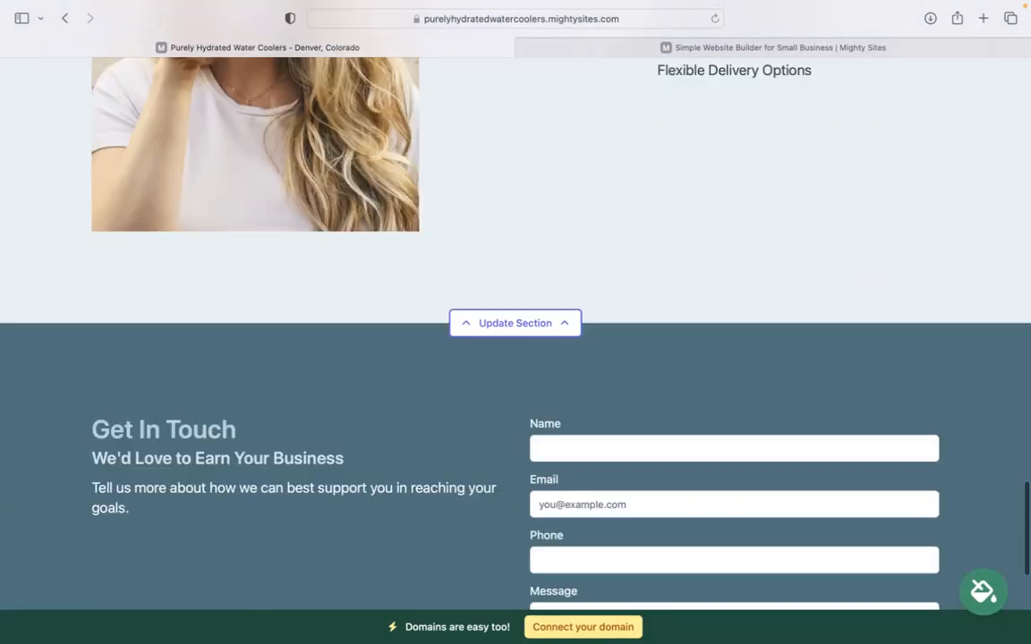
scroll(516, 322, "up", 3)
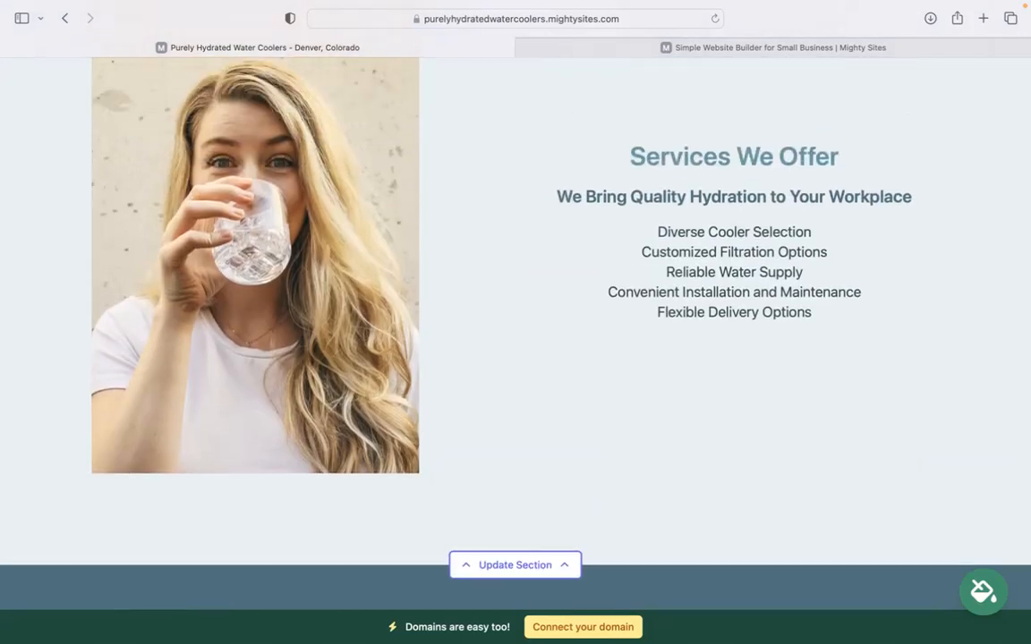
scroll(516, 322, "up", 1)
scroll(515, 322, "up", 10)
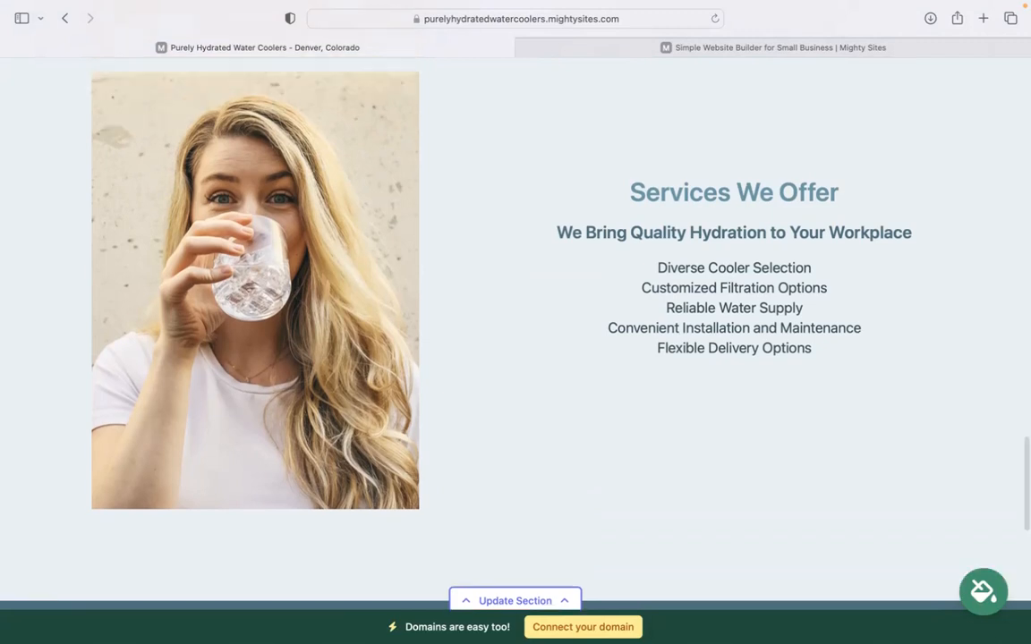
scroll(515, 322, "up", 2)
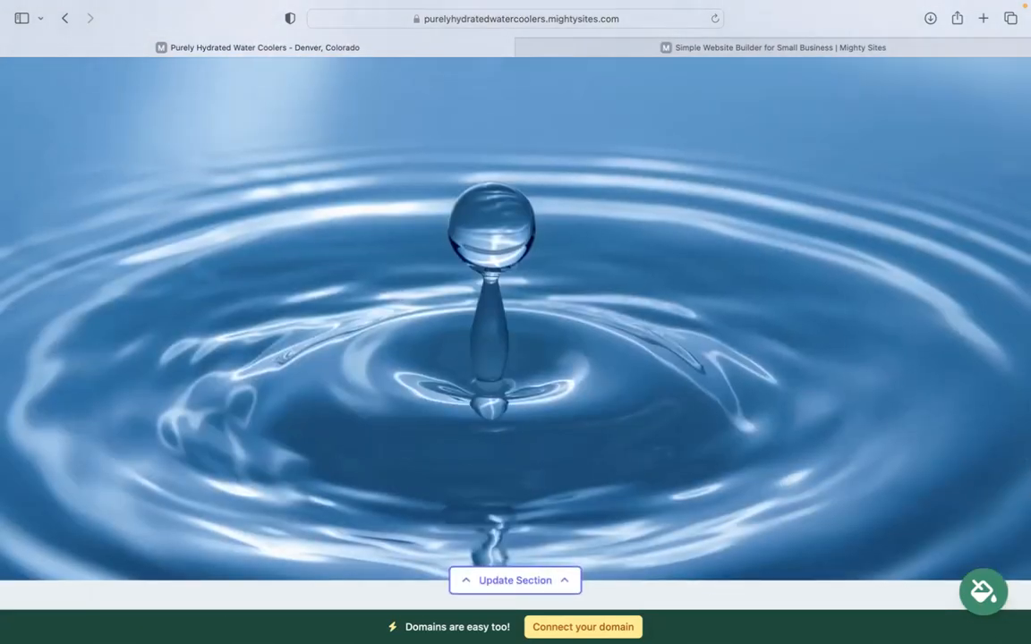
scroll(516, 322, "up", 10)
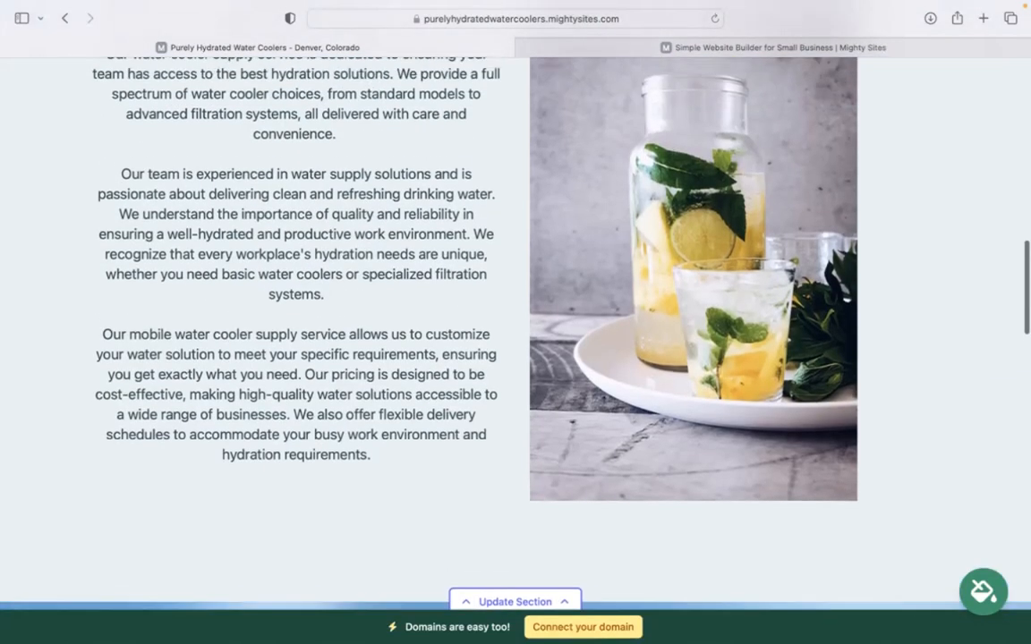
scroll(515, 322, "up", 15)
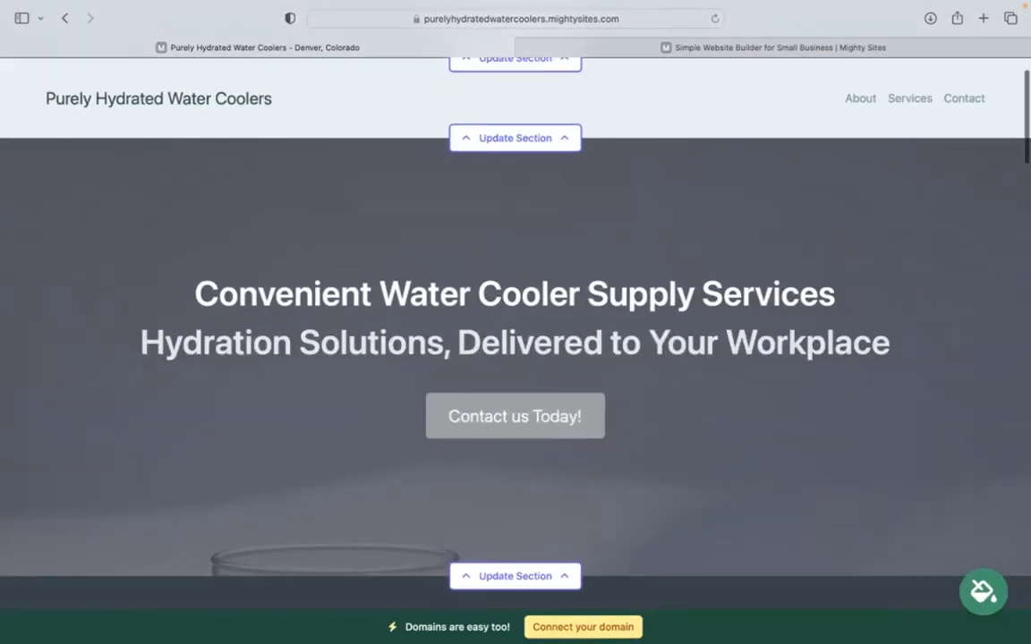
scroll(511, 266, "up", 3)
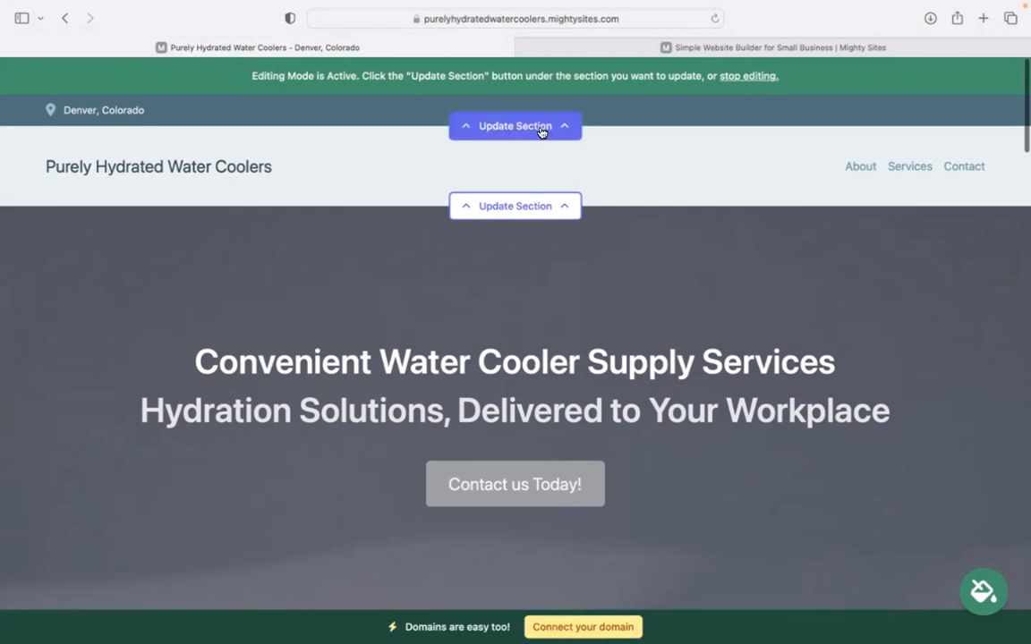
Enter the business email address in the location bar and show it on the site.
left_click(541, 131)
left_click(591, 234)
type("f")
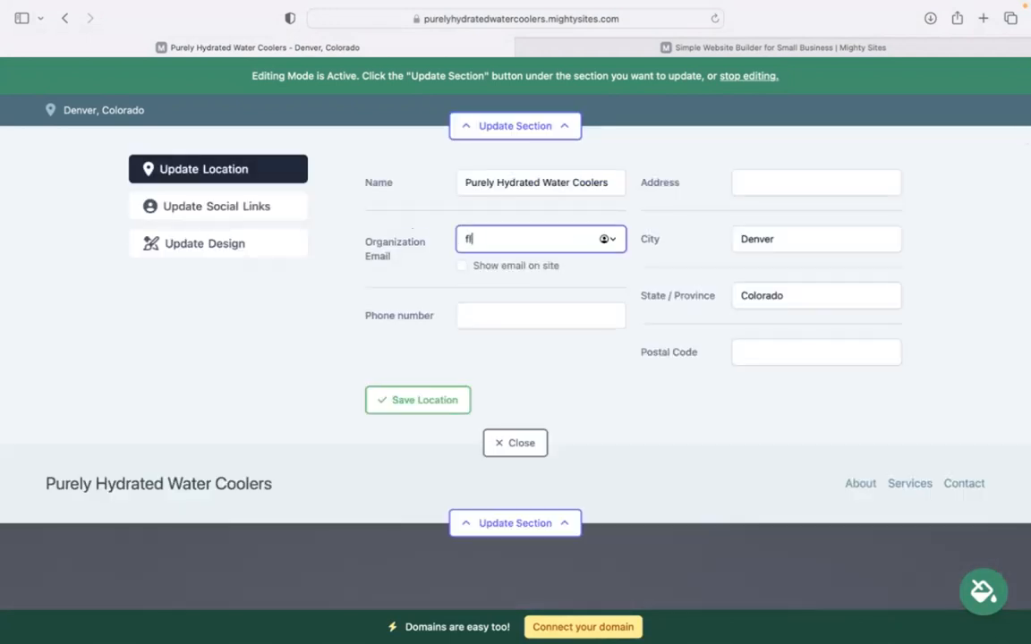
key("BackSpace")
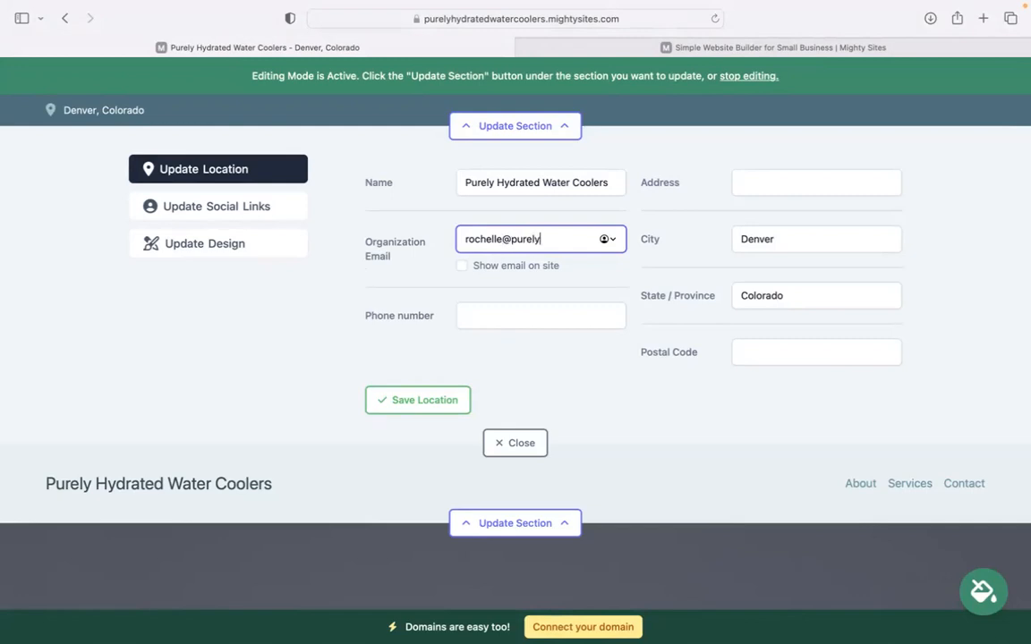
left_click(465, 265)
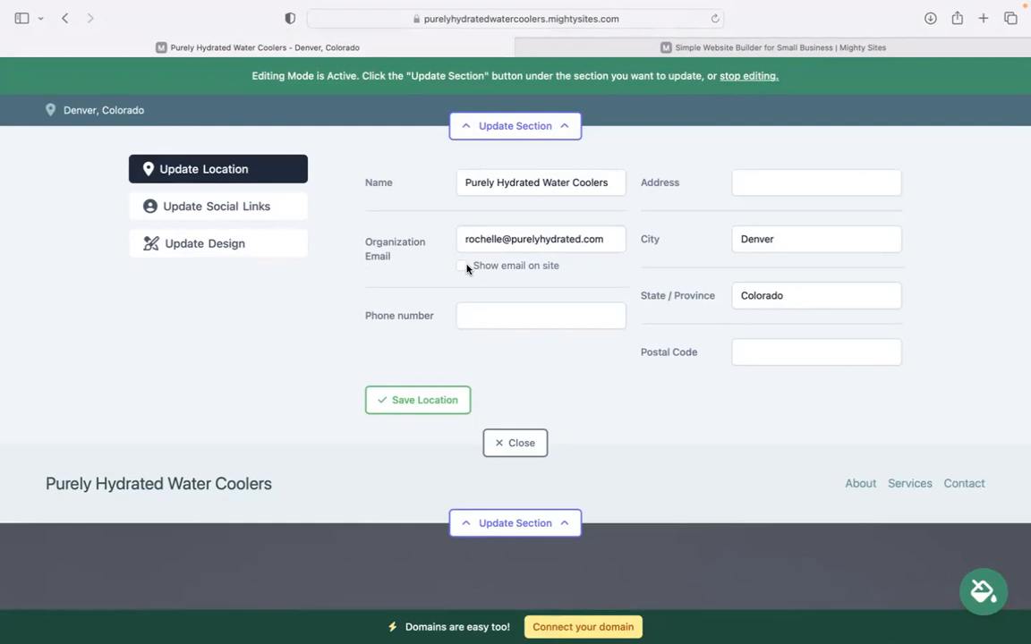
Add the business phone number, street address and postal code, and save the location.
left_click(566, 308)
type("474-39393")
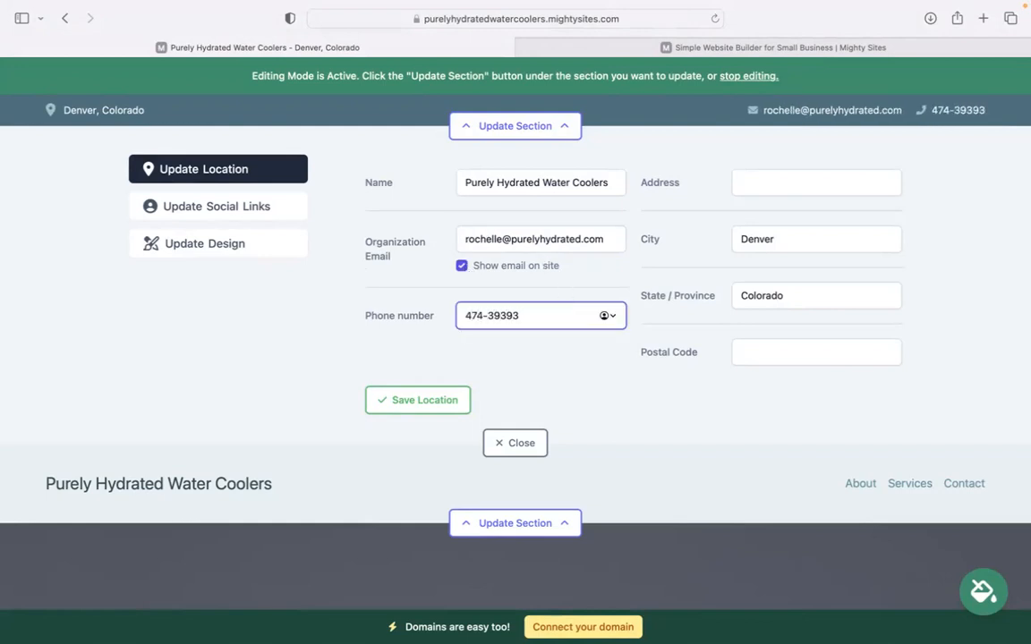
left_click(809, 178)
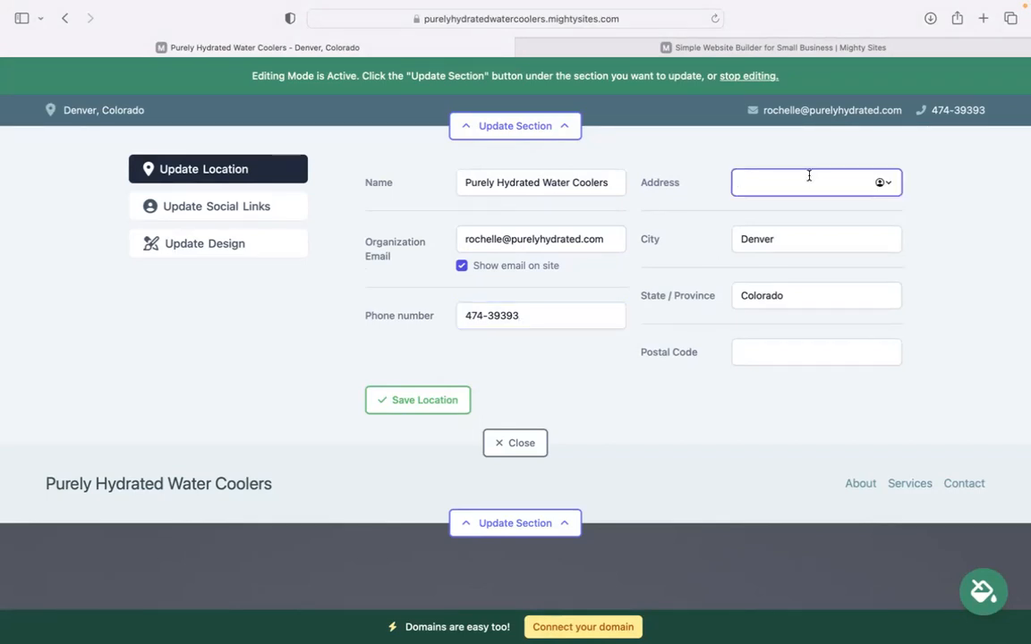
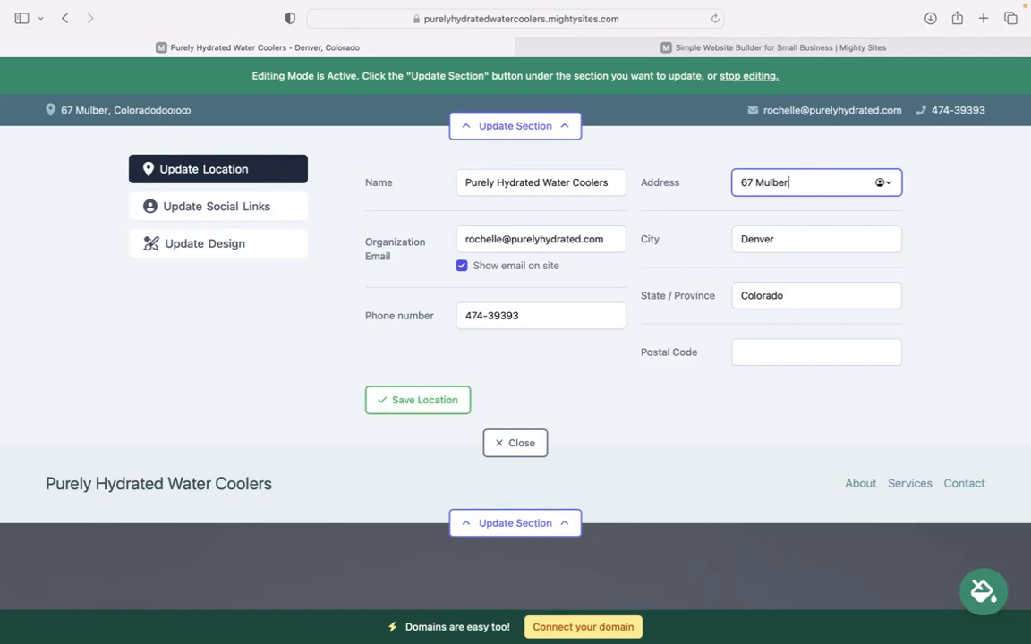
left_click(796, 352)
type("494373")
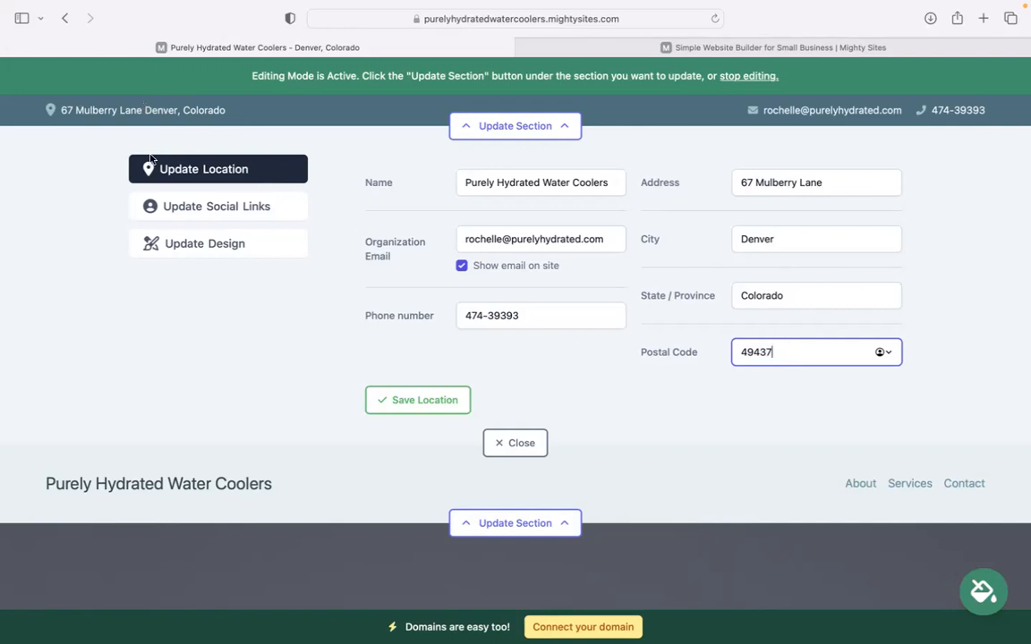
left_click(418, 400)
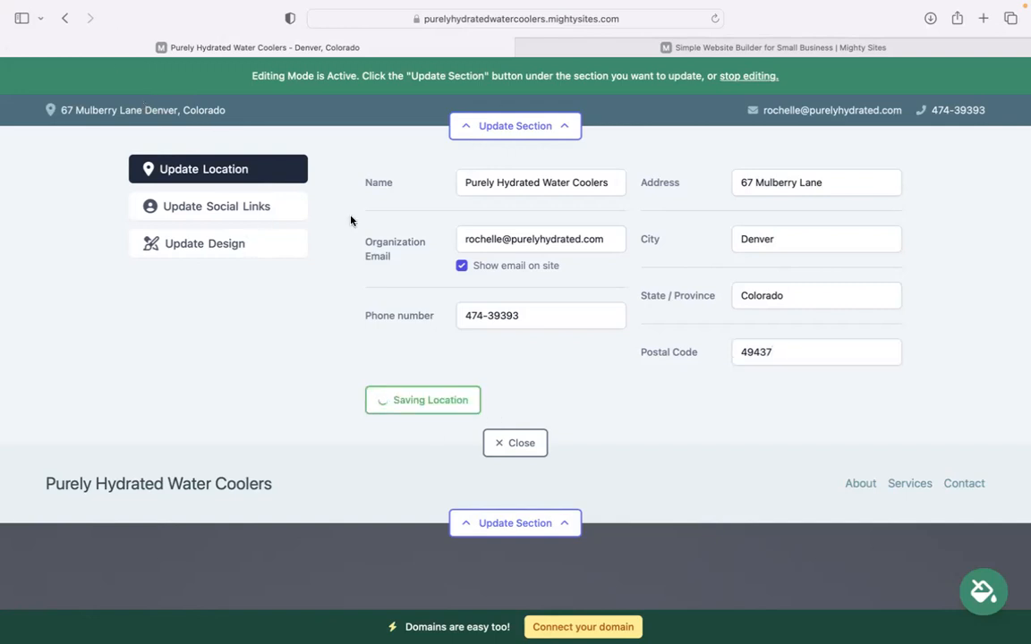
Link the site's Instagram account in Social Links and save it.
left_click(260, 215)
left_click(486, 193)
type("mightysites")
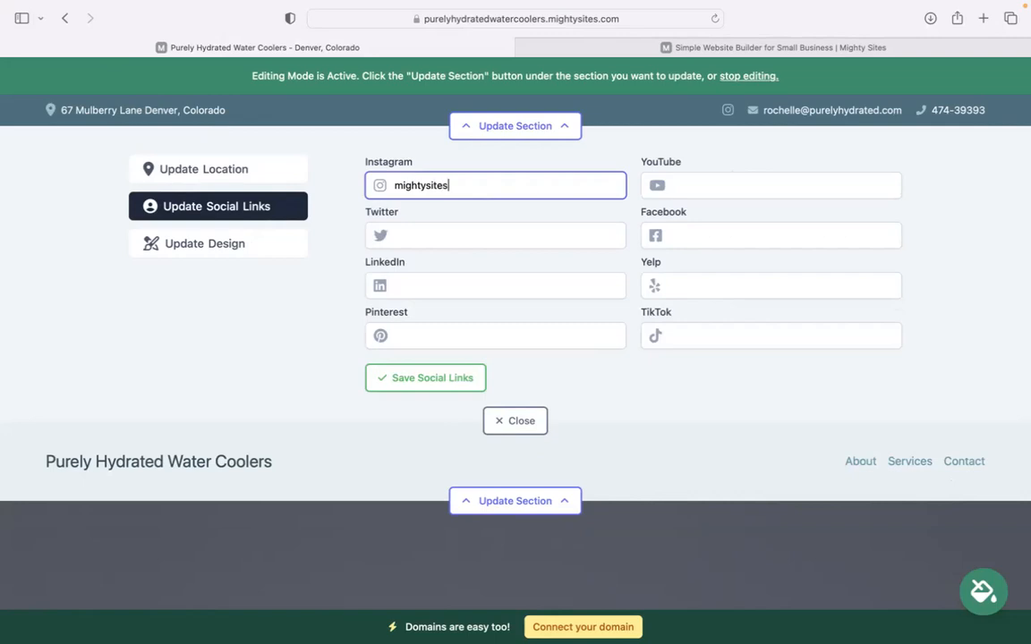
left_click(336, 288)
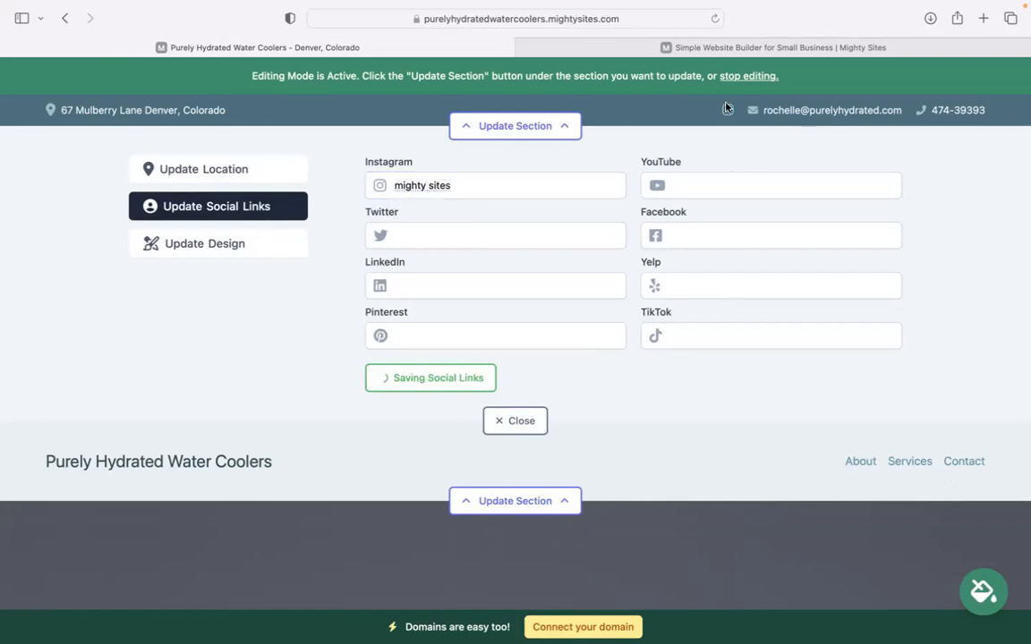
left_click(409, 381)
Upload the Mighty Sites logo PNG as the header logo, enlarge it one step, and close.
left_click(536, 214)
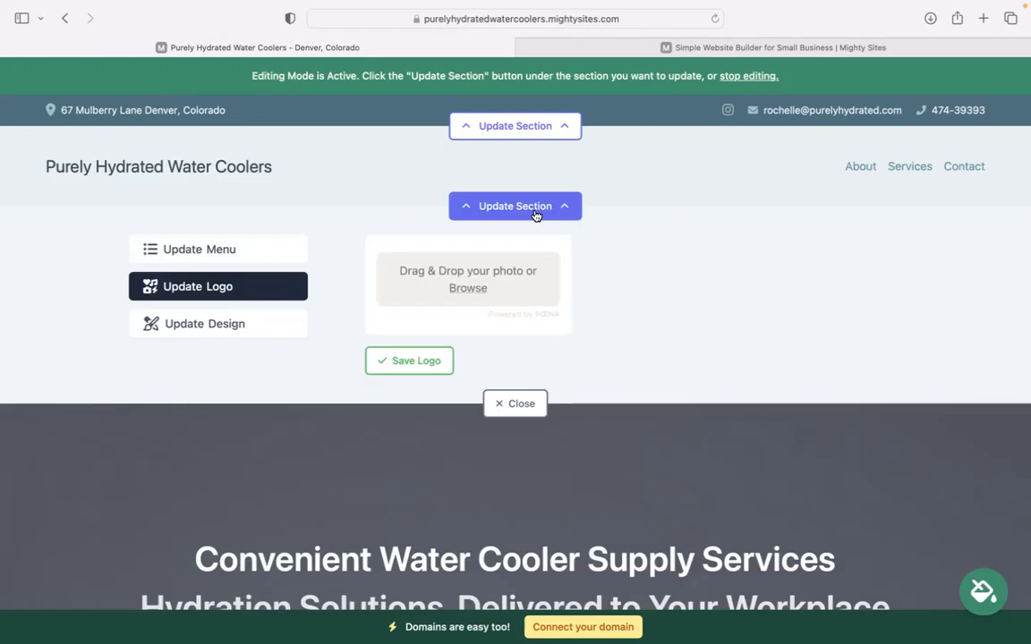
left_click(469, 287)
left_click(430, 346)
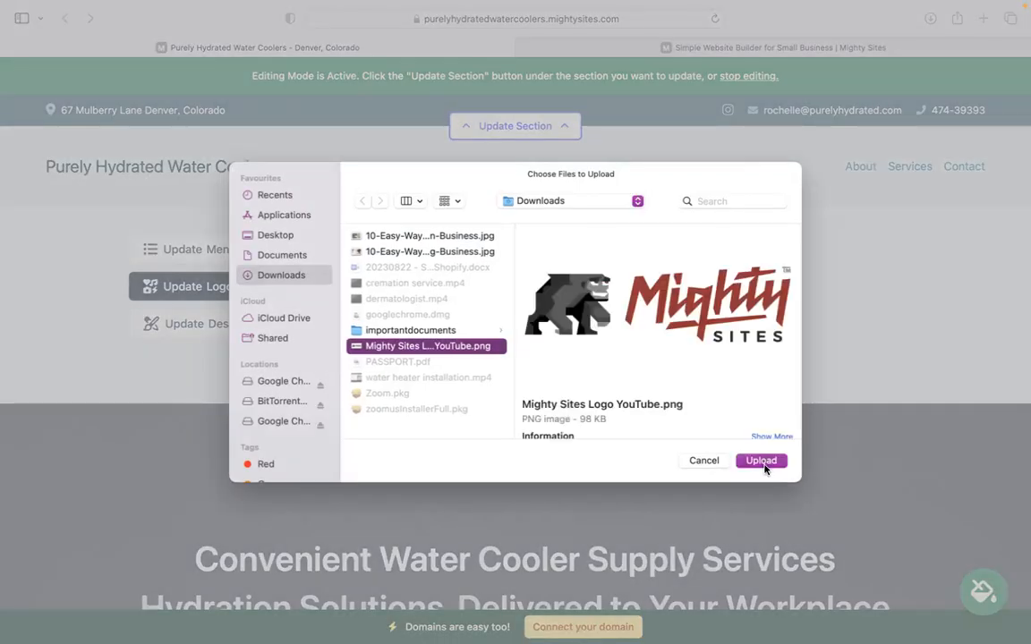
left_click(760, 460)
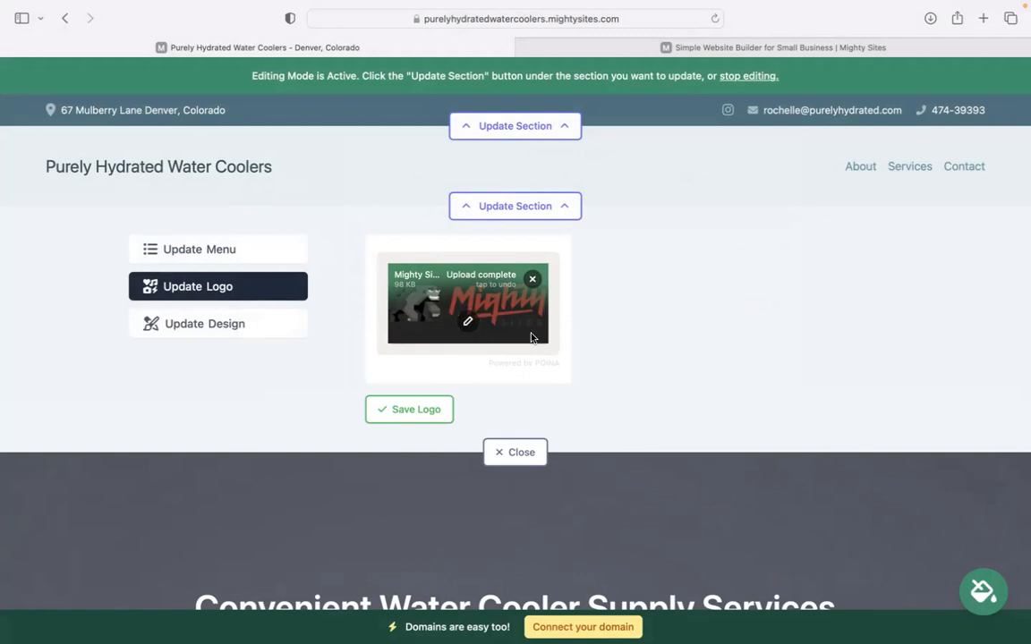
left_click(432, 411)
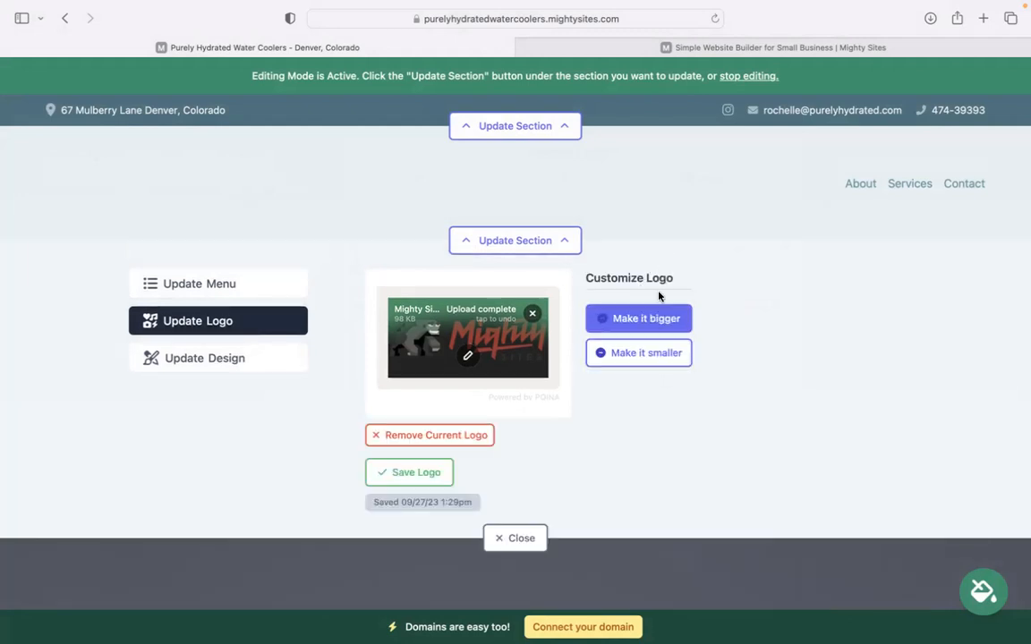
left_click(655, 318)
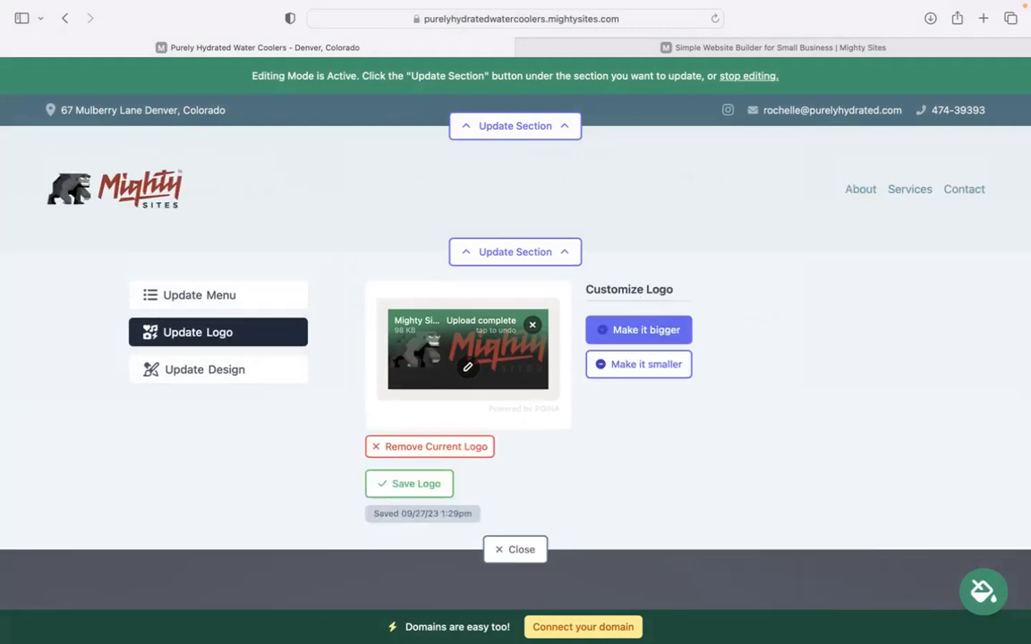
scroll(543, 527, "down", 2)
left_click(524, 478)
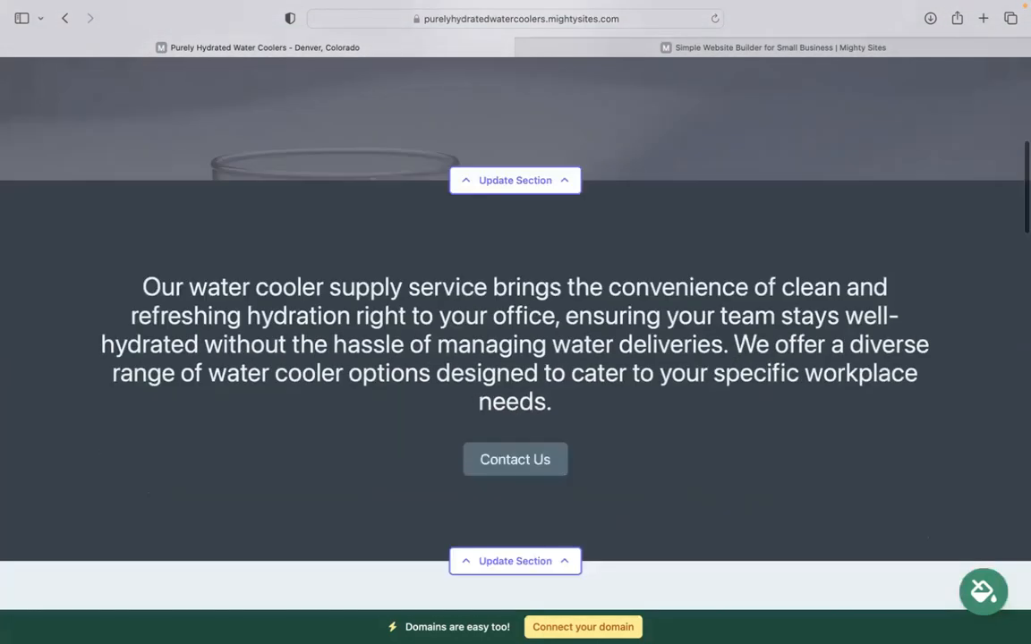
Choose the blue swatch in the theme options and save it.
scroll(523, 479, "down", 2)
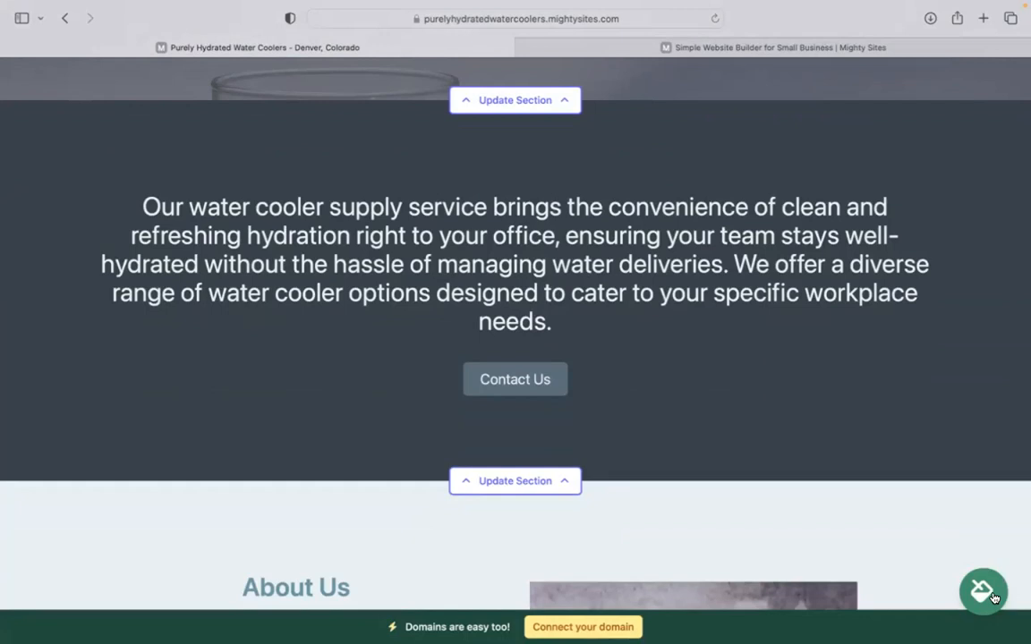
left_click(991, 595)
left_click(547, 507)
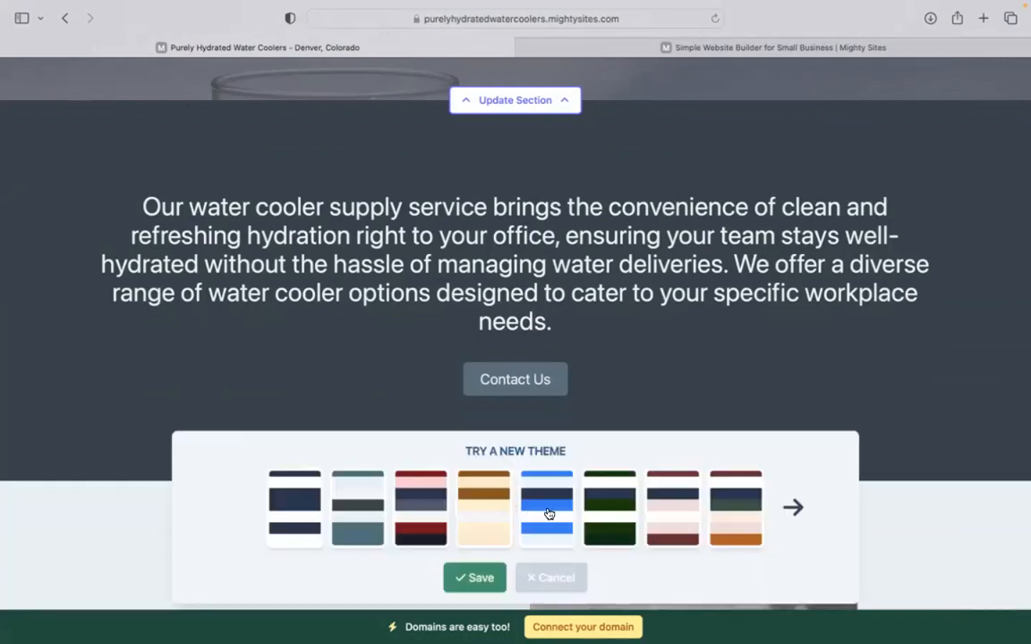
left_click(476, 577)
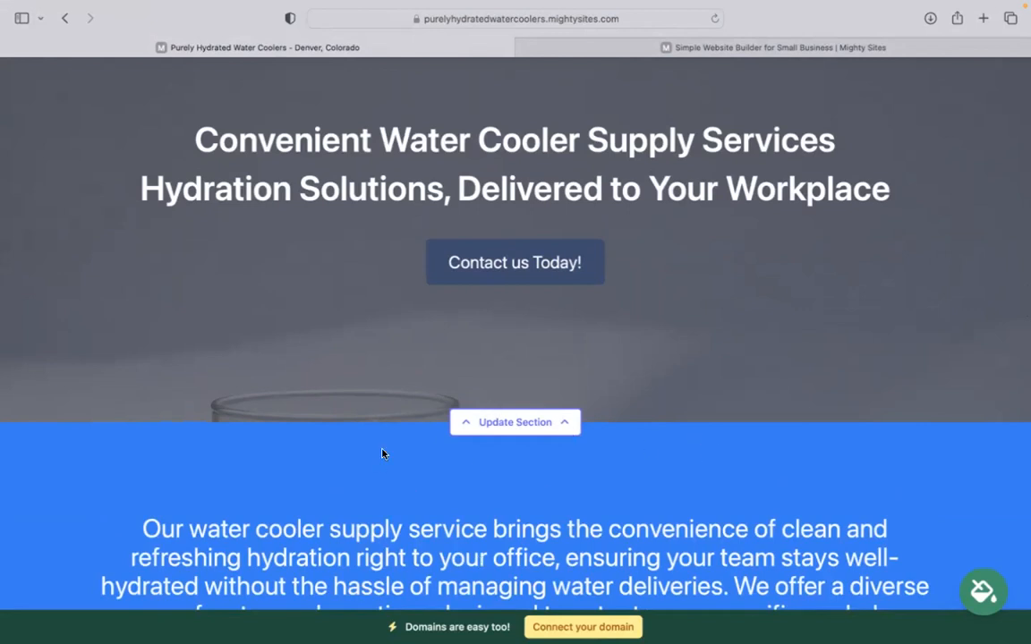
Browse the hero's stock photo library, then go back to all photo options.
left_click(524, 424)
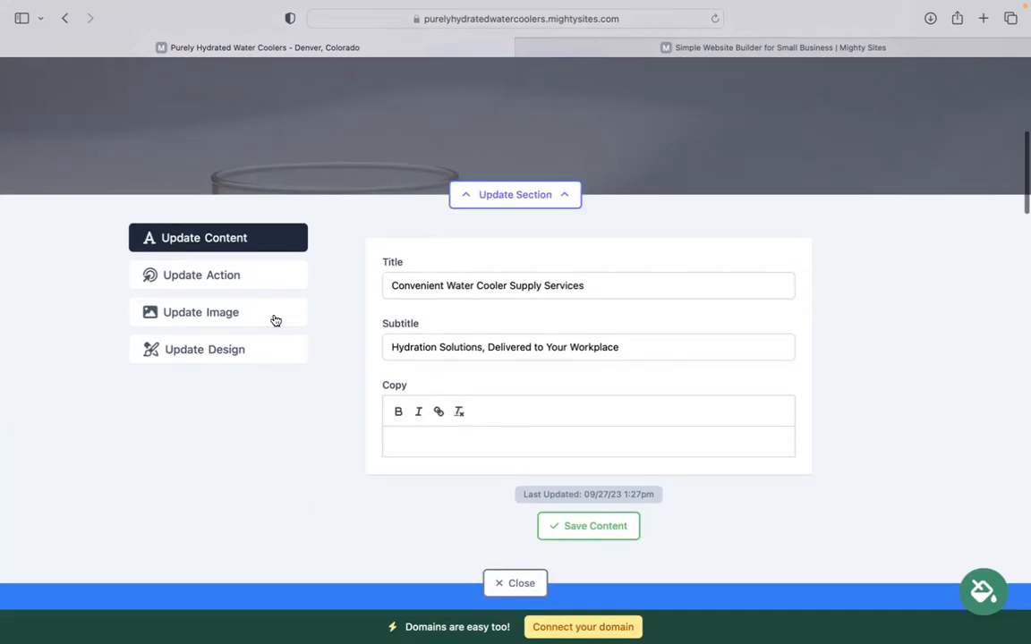
left_click(274, 320)
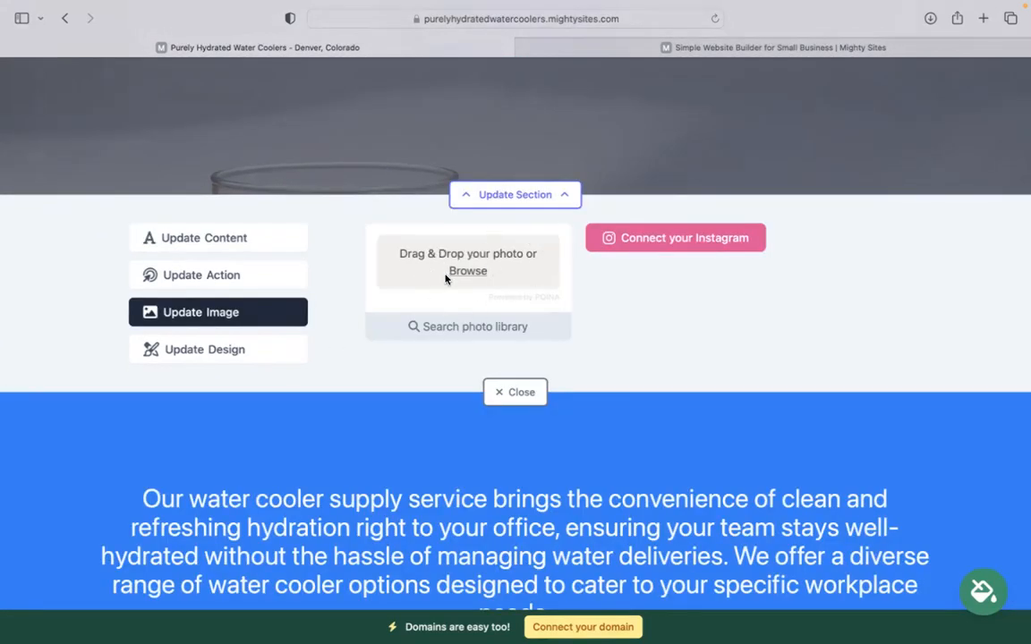
left_click(501, 331)
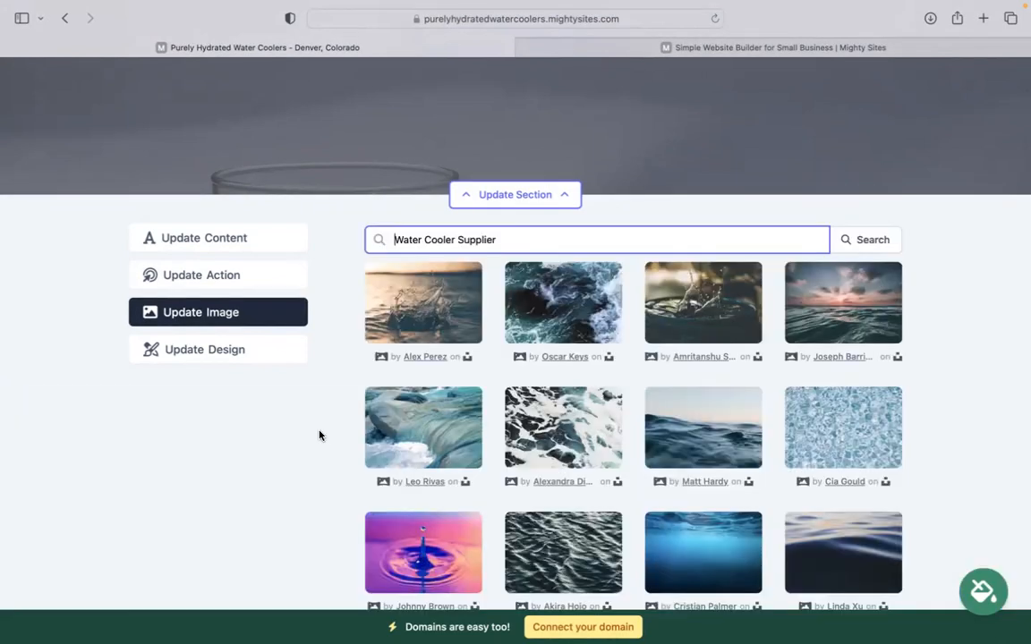
scroll(294, 437, "down", 5)
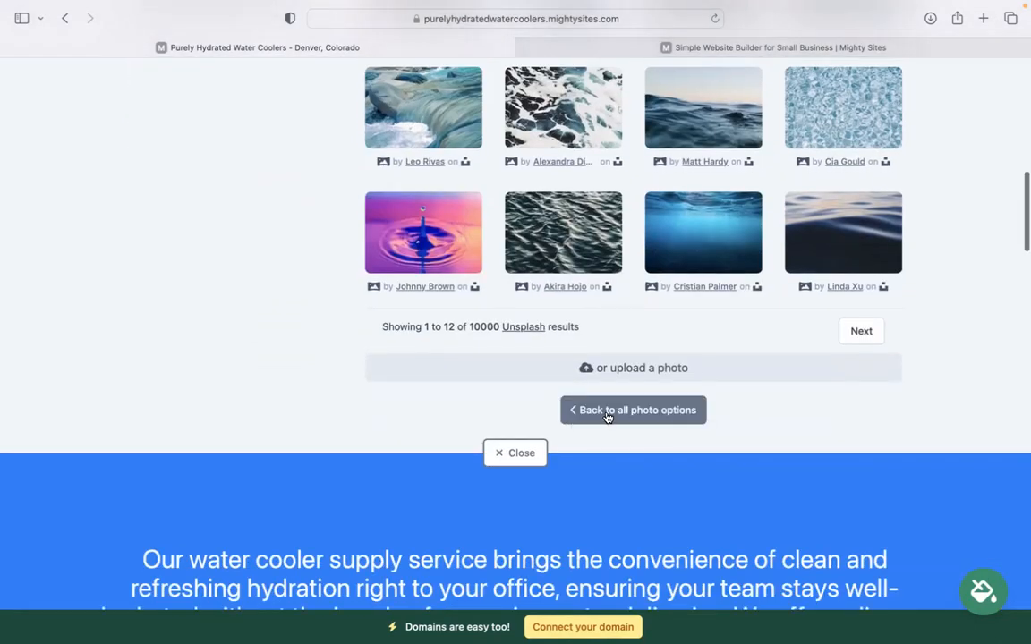
left_click(606, 411)
scroll(606, 417, "up", 3)
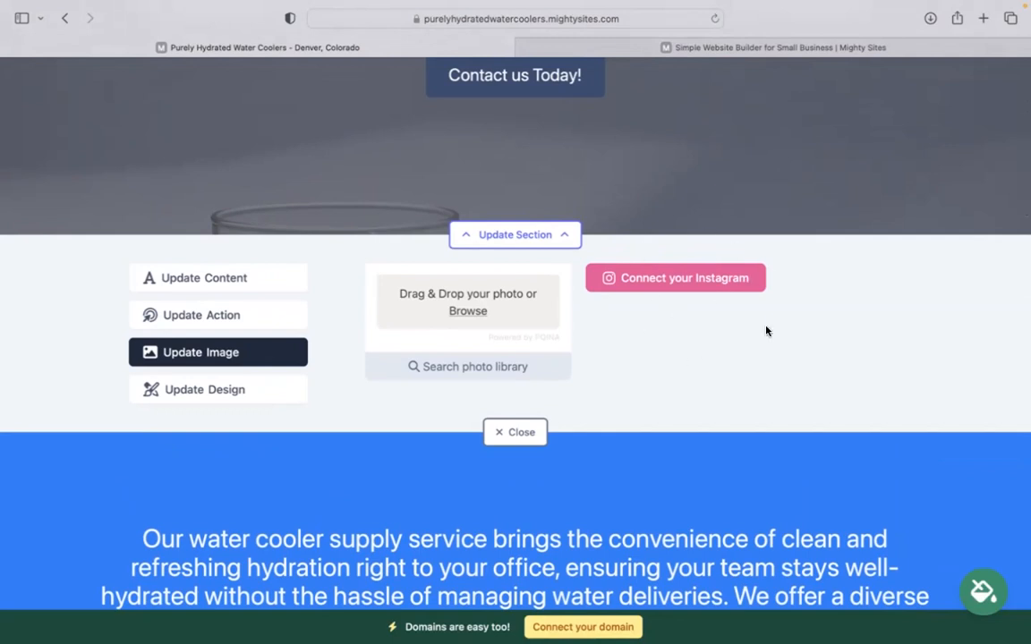
Check the hero button's Lead Form link without changing it, then show the content fields.
left_click(285, 318)
scroll(284, 318, "up", 1)
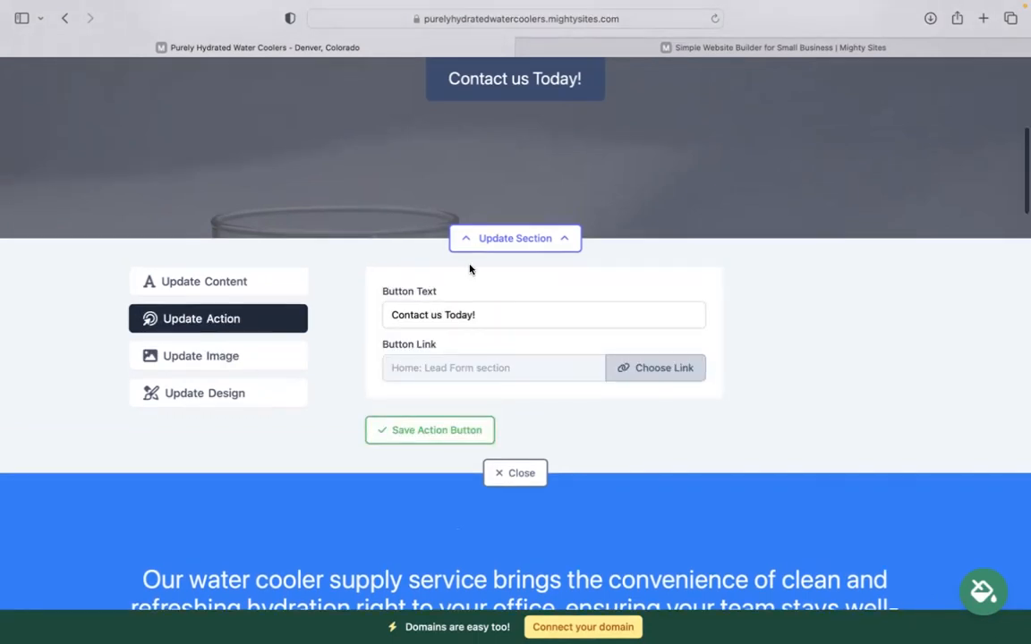
scroll(469, 268, "up", 2)
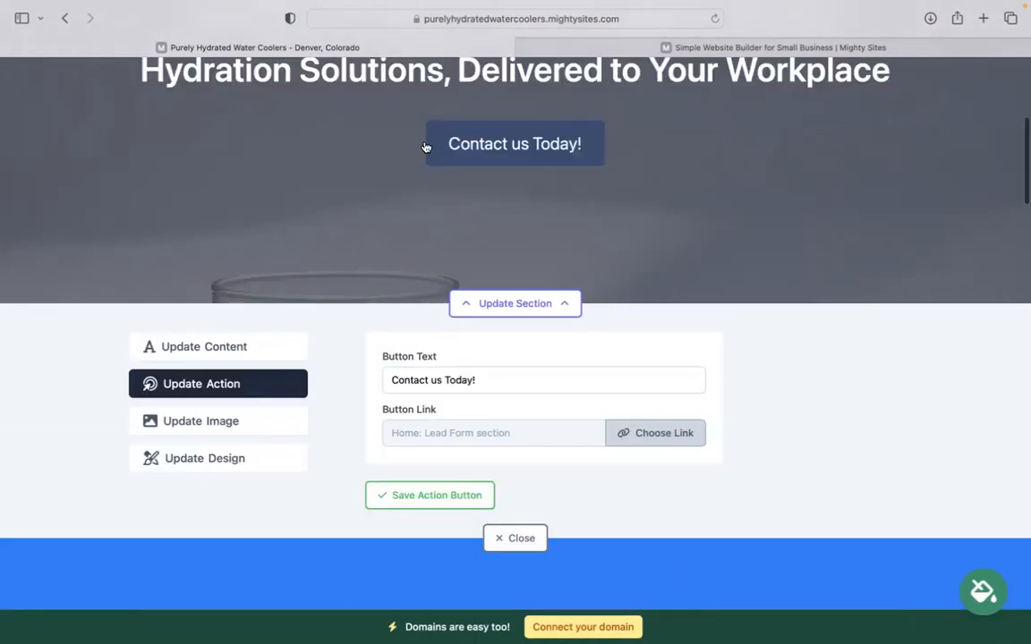
left_click(684, 434)
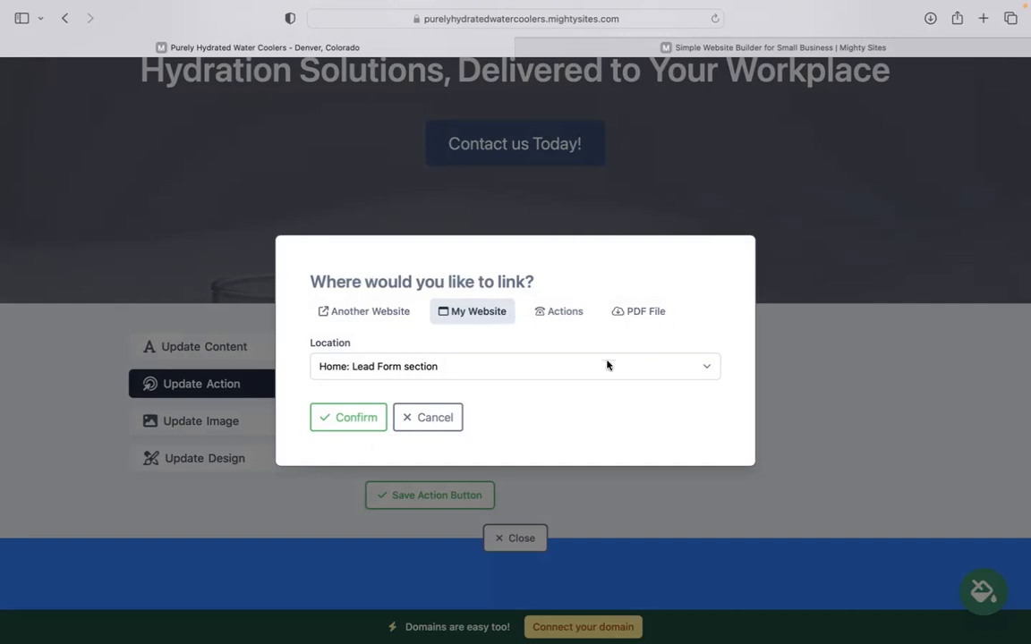
left_click(429, 417)
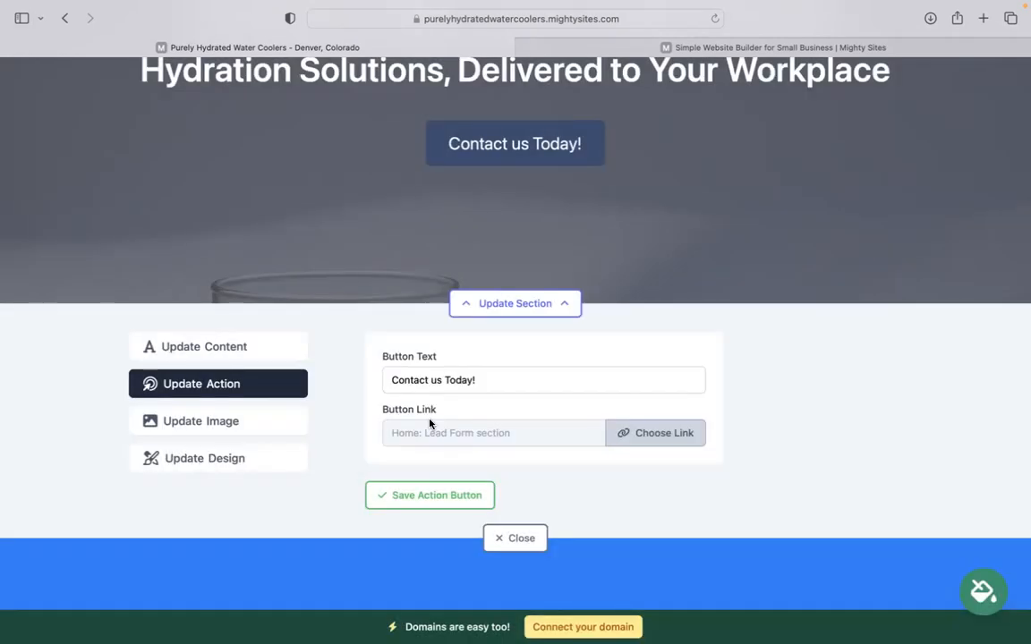
left_click(240, 344)
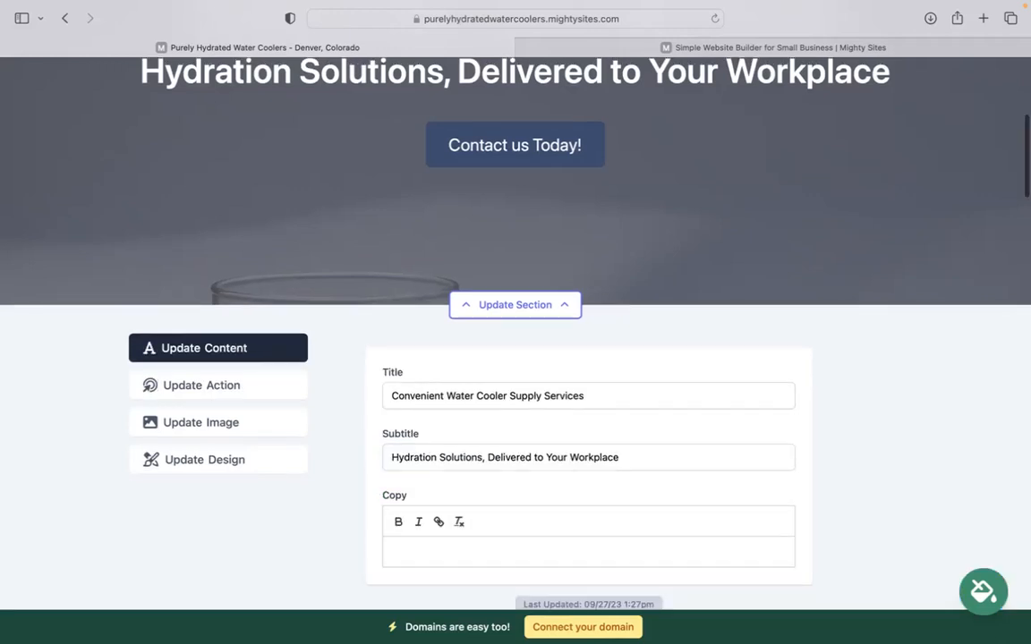
Scroll through the full blue-themed page, then close the hero section editor.
scroll(192, 203, "up", 3)
left_click_drag(309, 212, 863, 342)
left_click(736, 457)
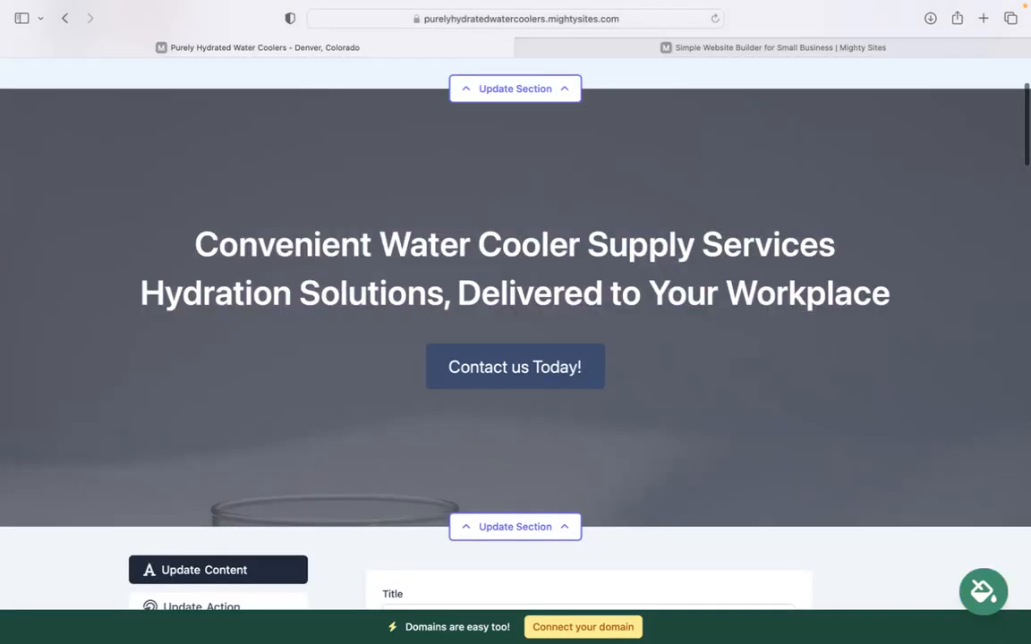
scroll(735, 457, "down", 8)
scroll(515, 358, "down", 15)
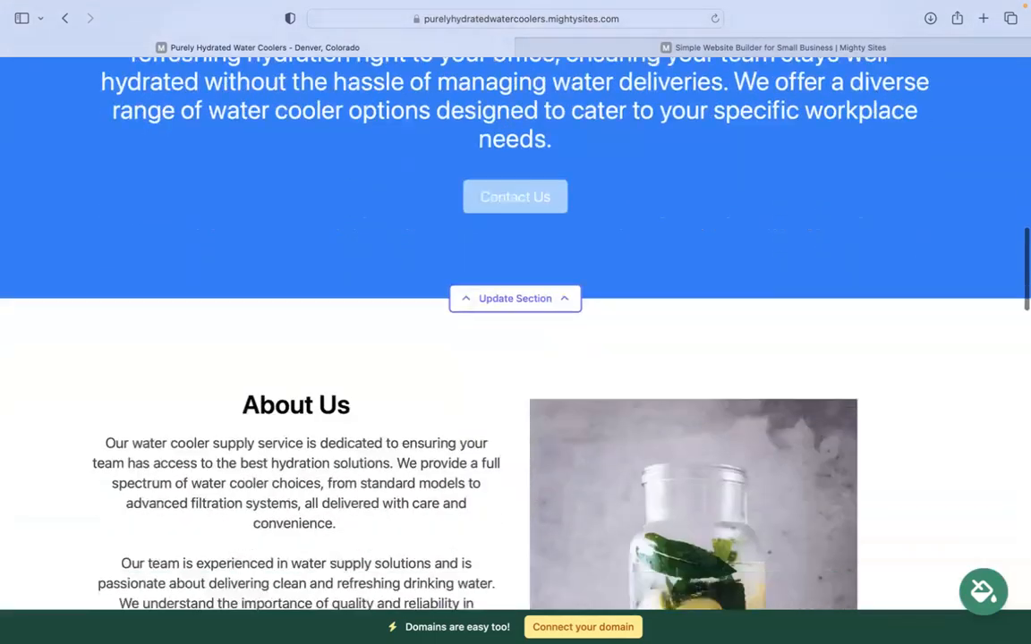
scroll(809, 420, "down", 15)
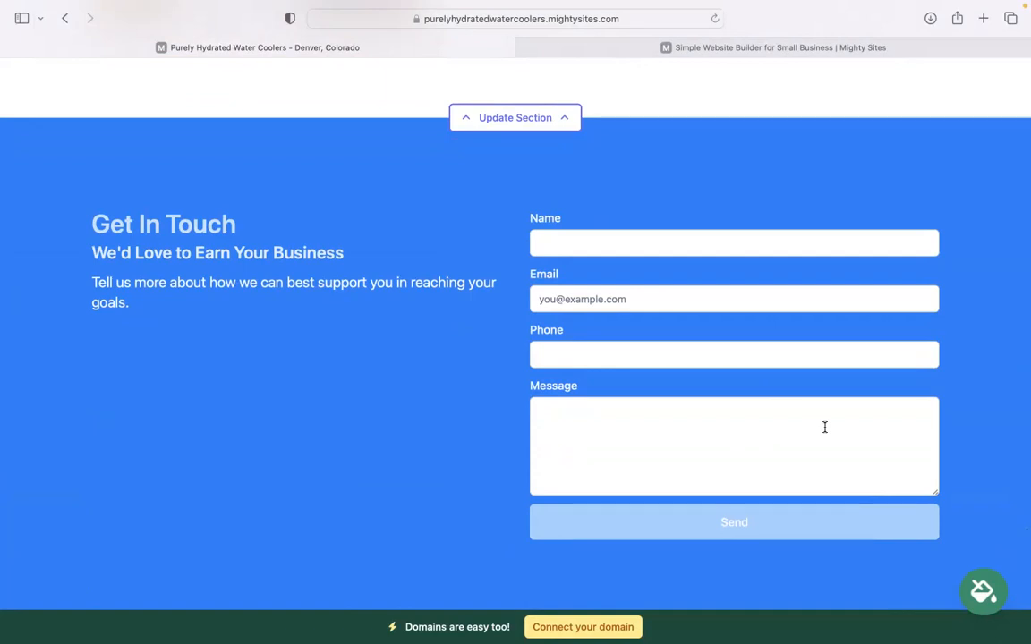
scroll(825, 427, "down", 5)
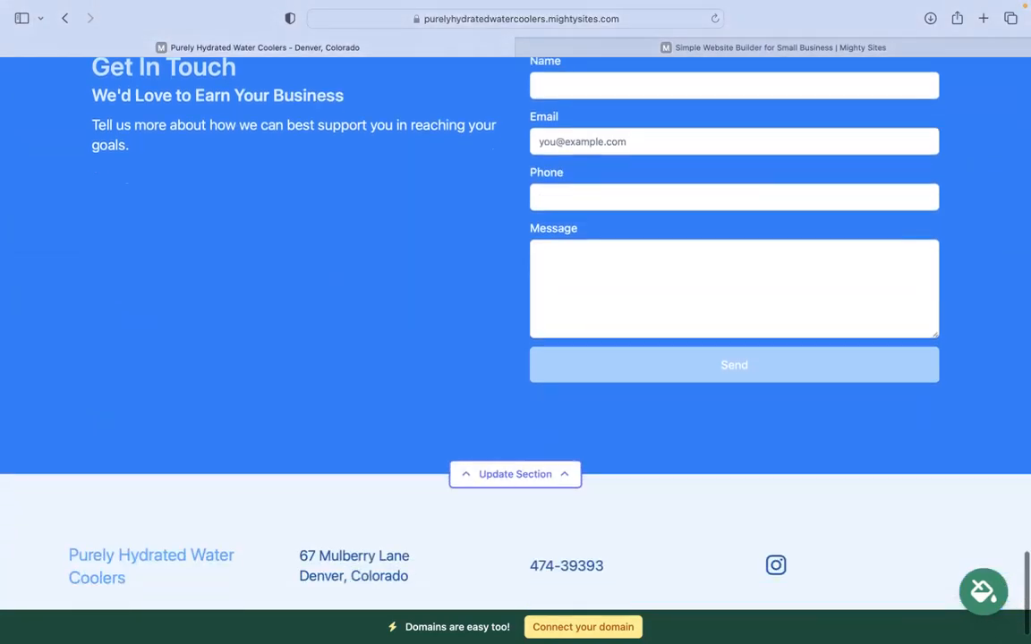
scroll(681, 545, "up", 10)
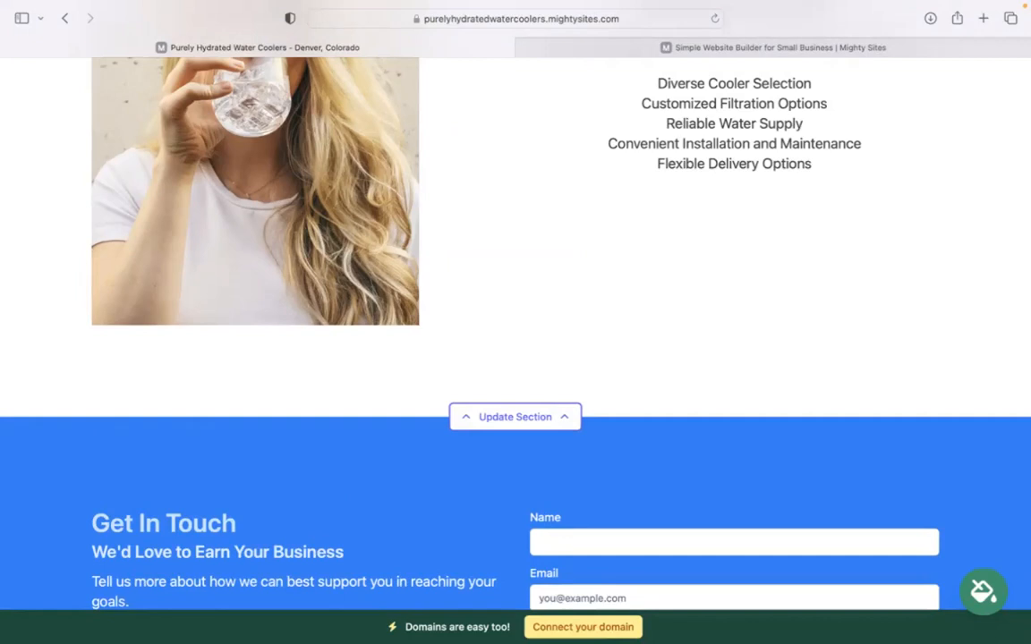
scroll(577, 626, "up", 2)
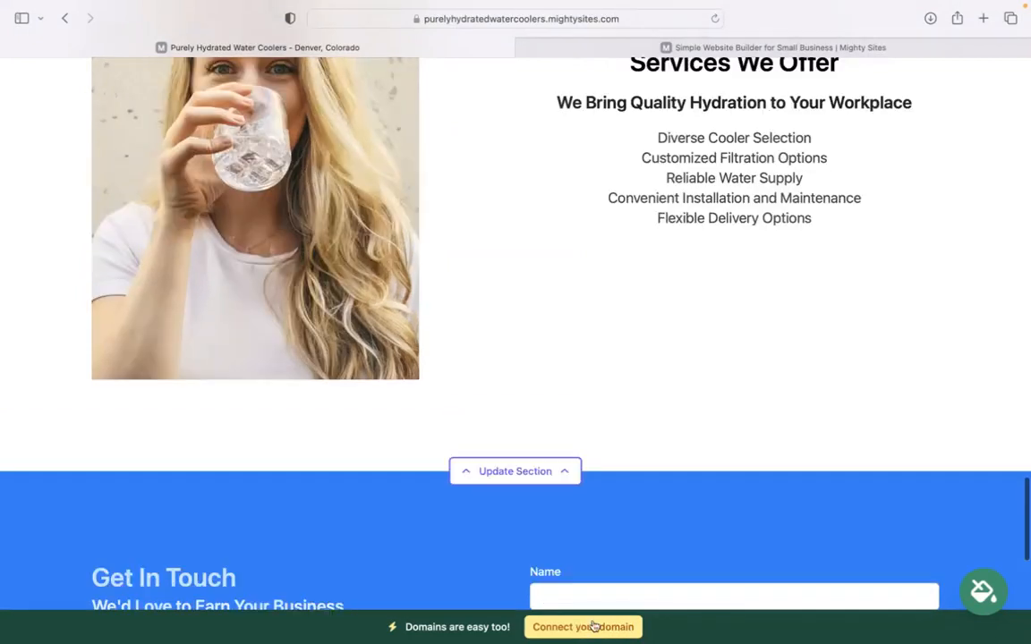
scroll(577, 627, "up", 10)
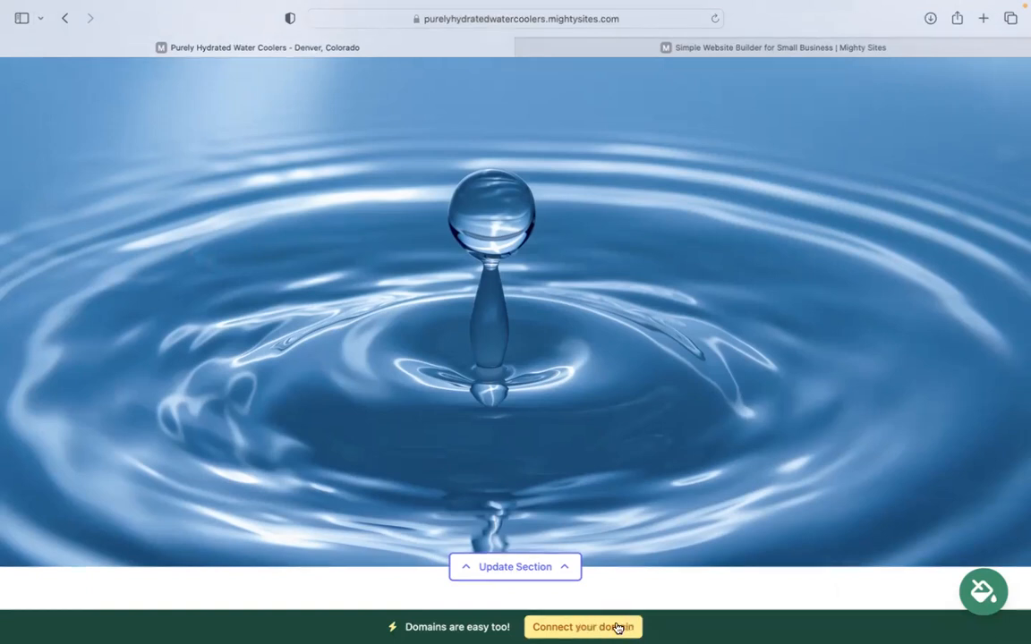
scroll(581, 627, "down", 5)
scroll(515, 331, "up", 6)
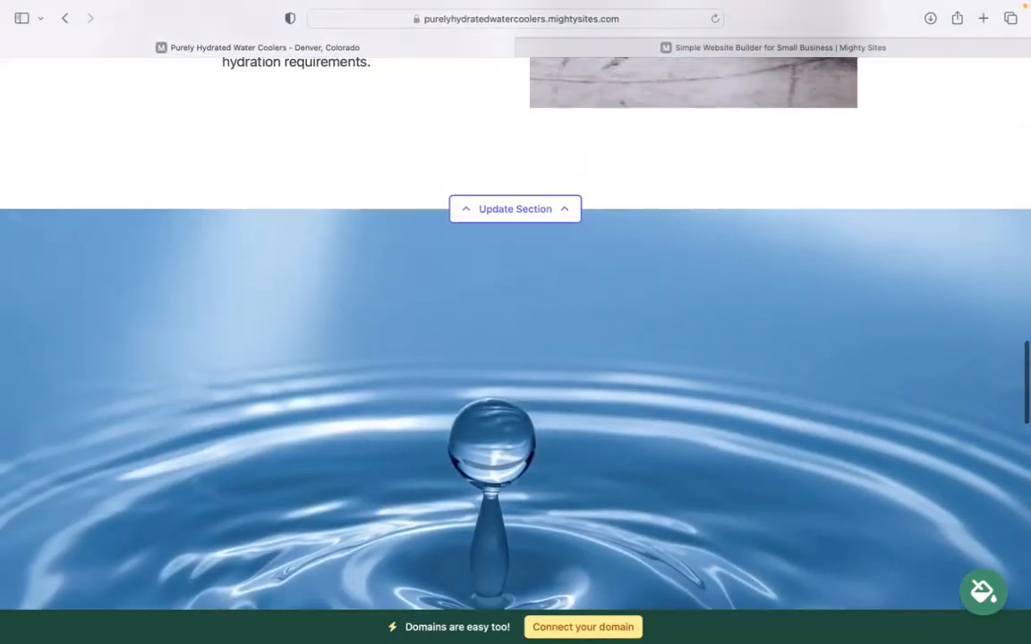
scroll(515, 331, "up", 15)
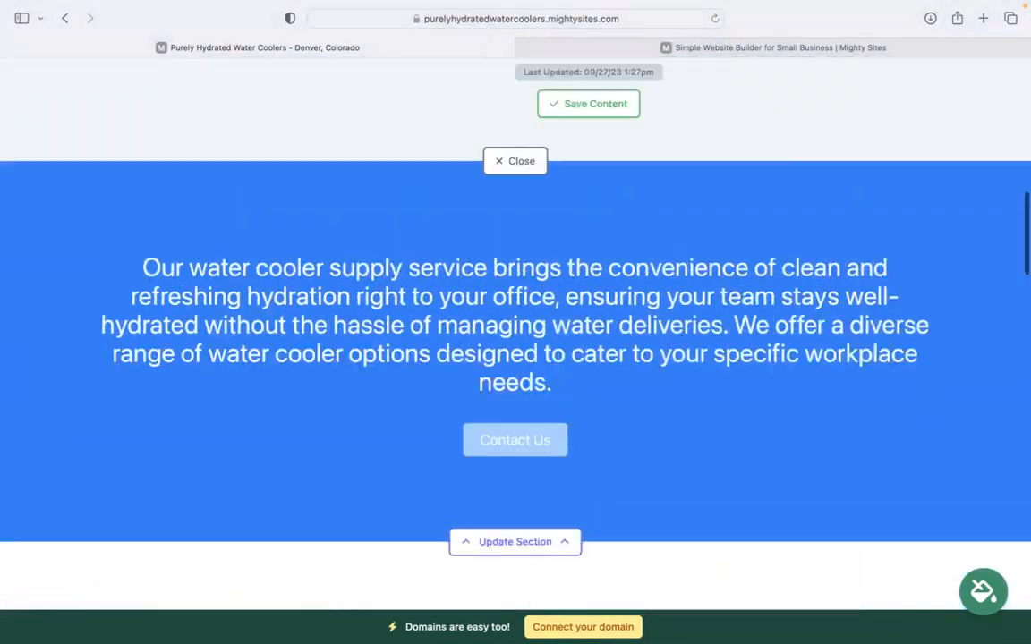
scroll(515, 331, "up", 4)
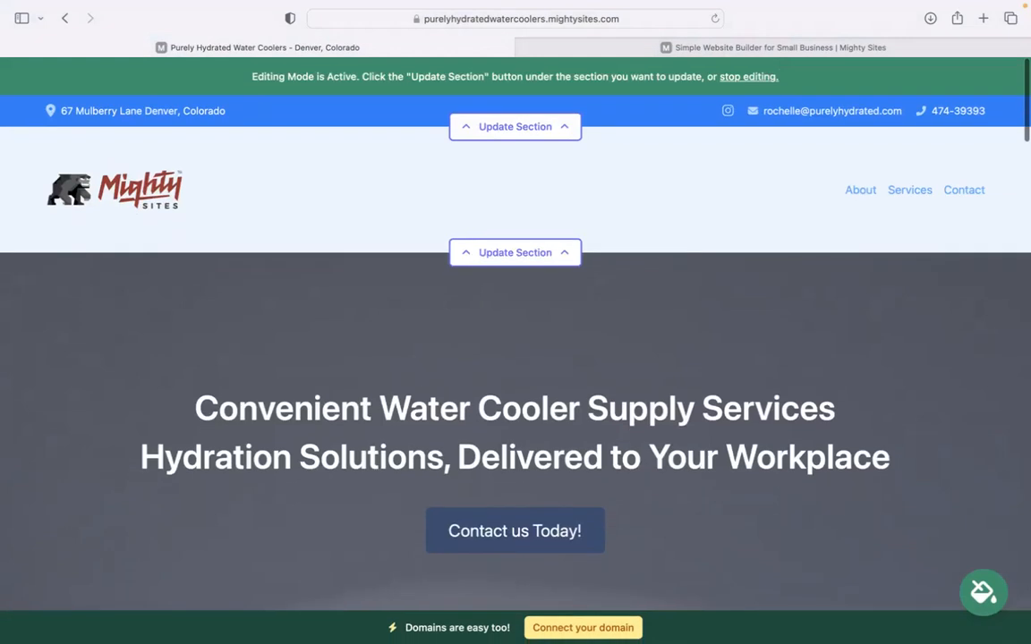
scroll(516, 331, "down", 3)
scroll(537, 615, "down", 8)
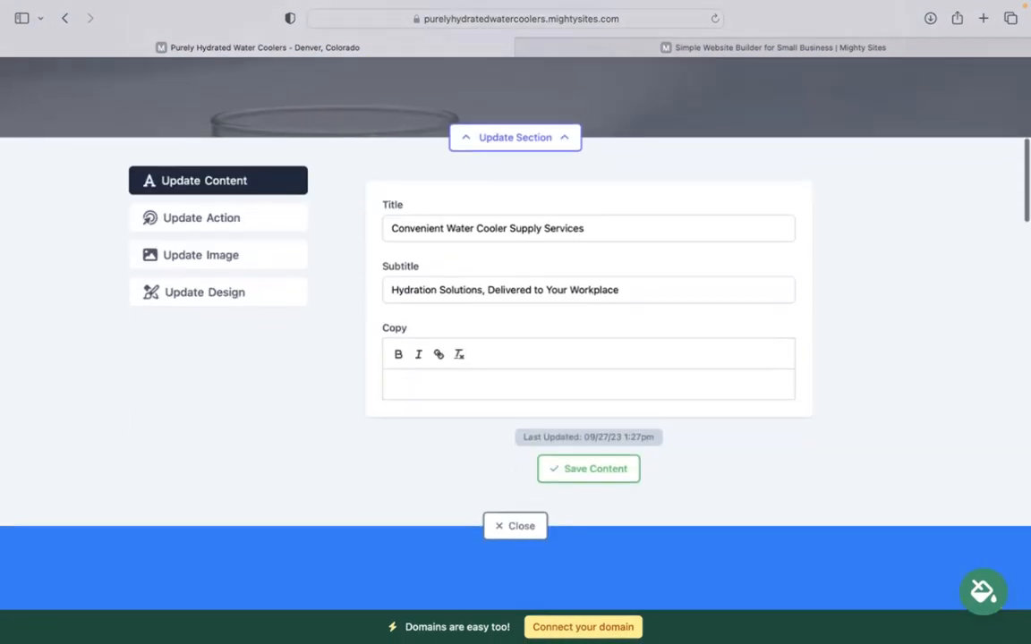
left_click(515, 374)
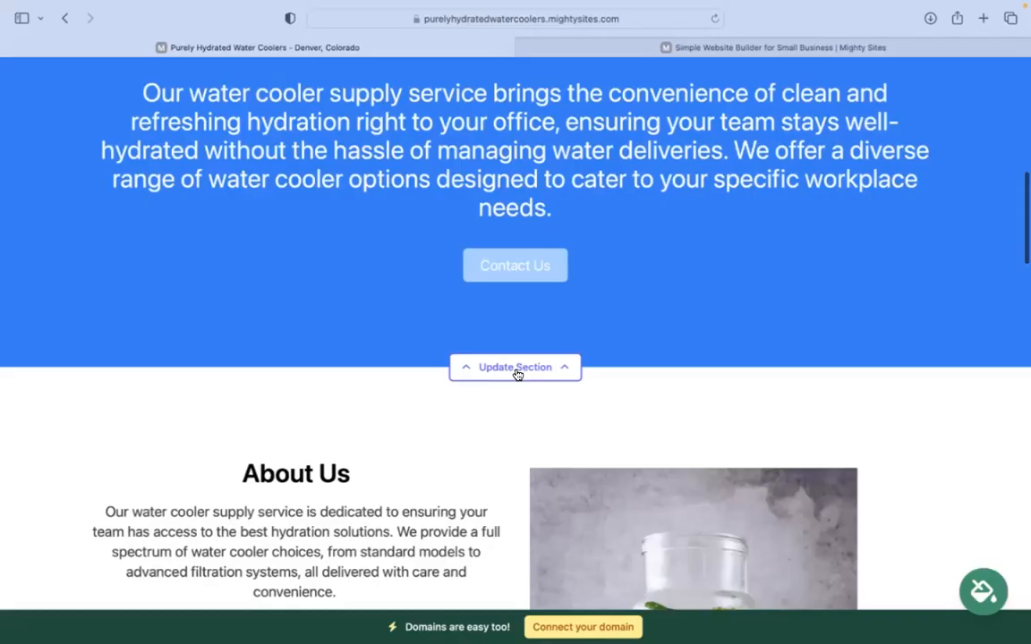
scroll(516, 462, "up", 1)
scroll(515, 331, "down", 6)
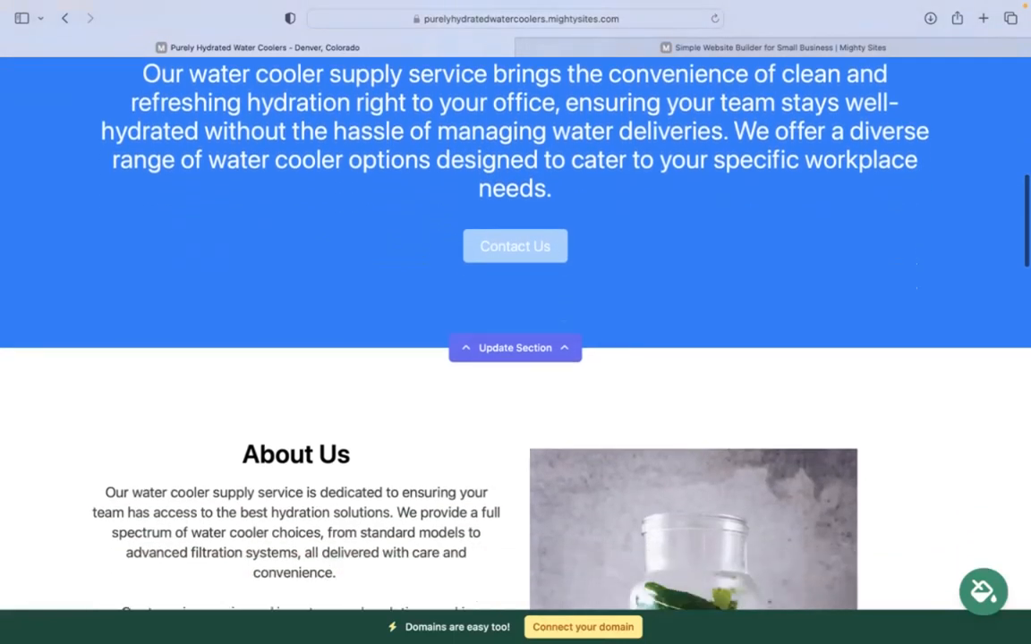